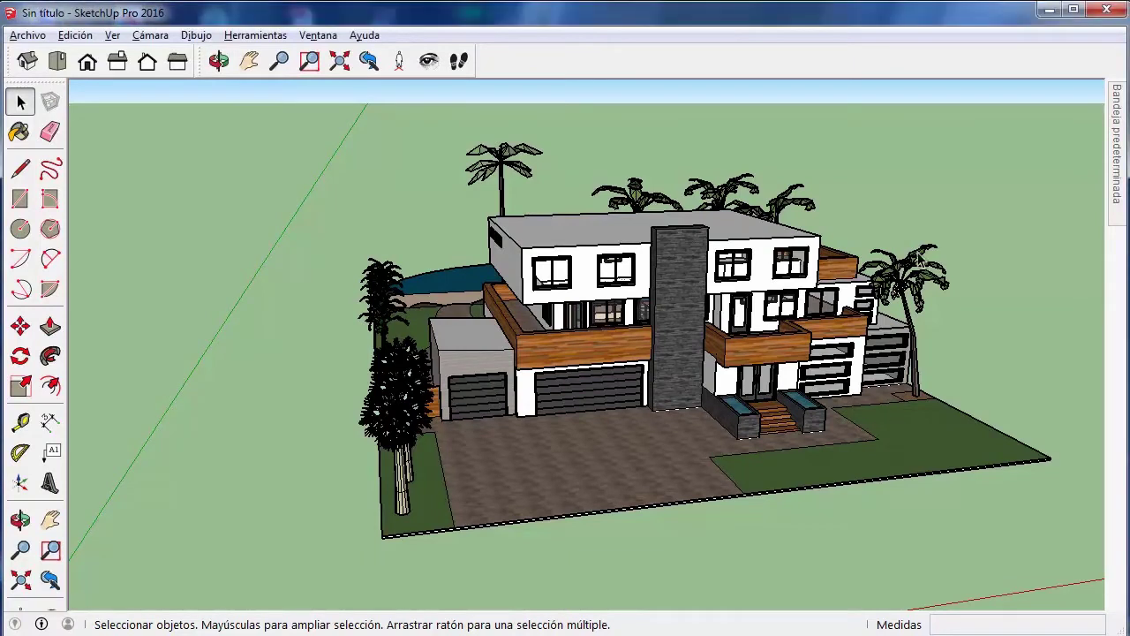
Pin the default tray open, orbit toward the house front, and refold the Estilos panel.
click(1115, 144)
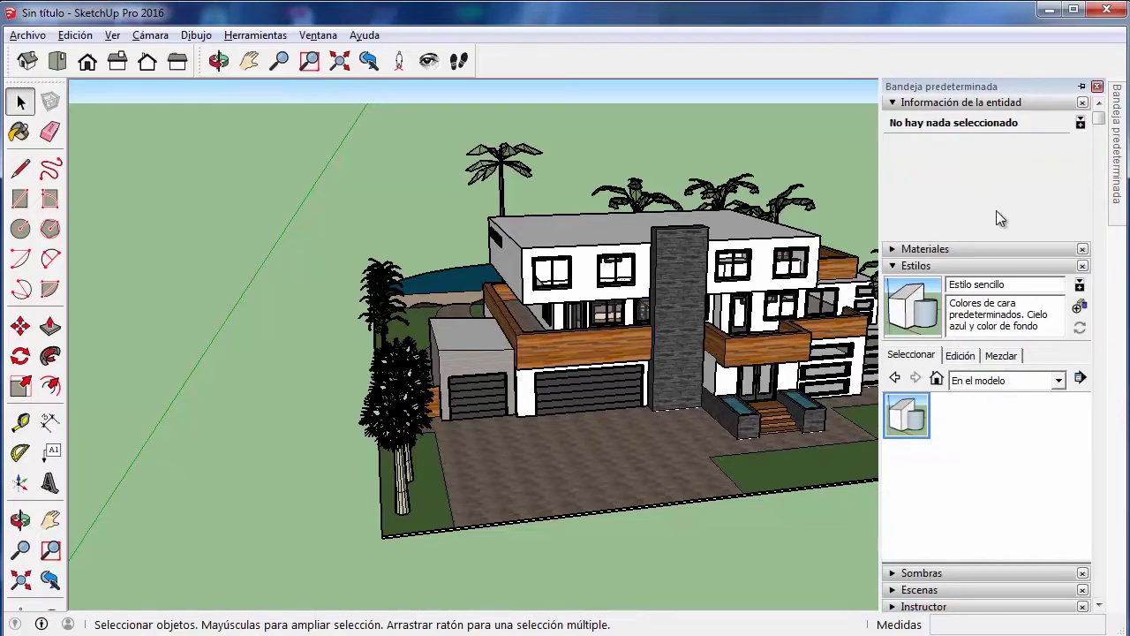
click(1082, 86)
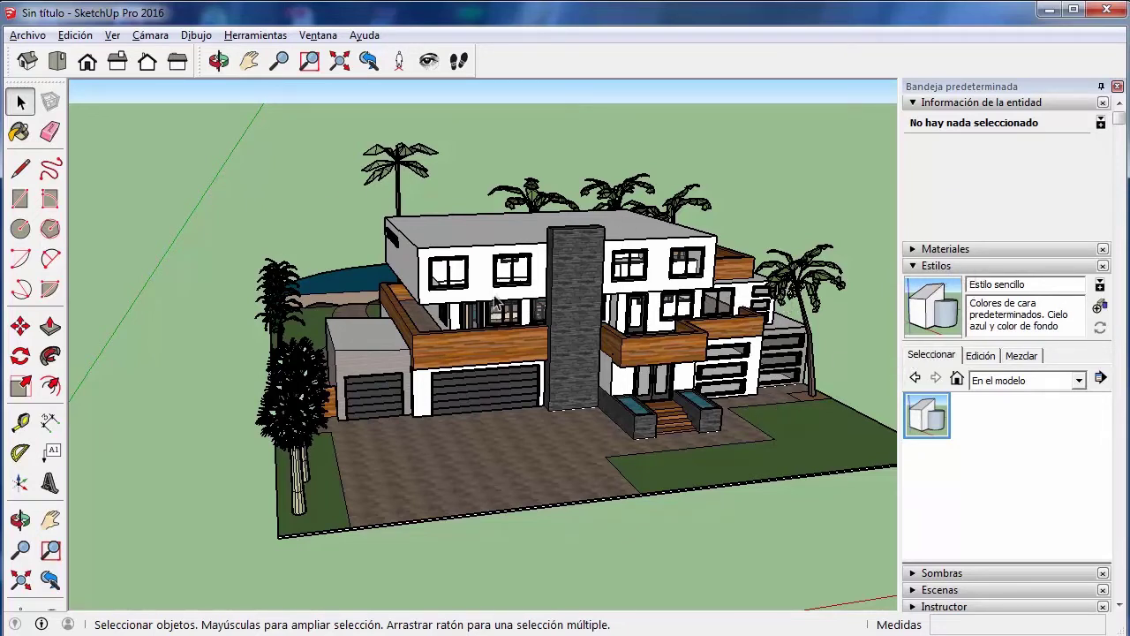
middle_drag(739, 325, 644, 327)
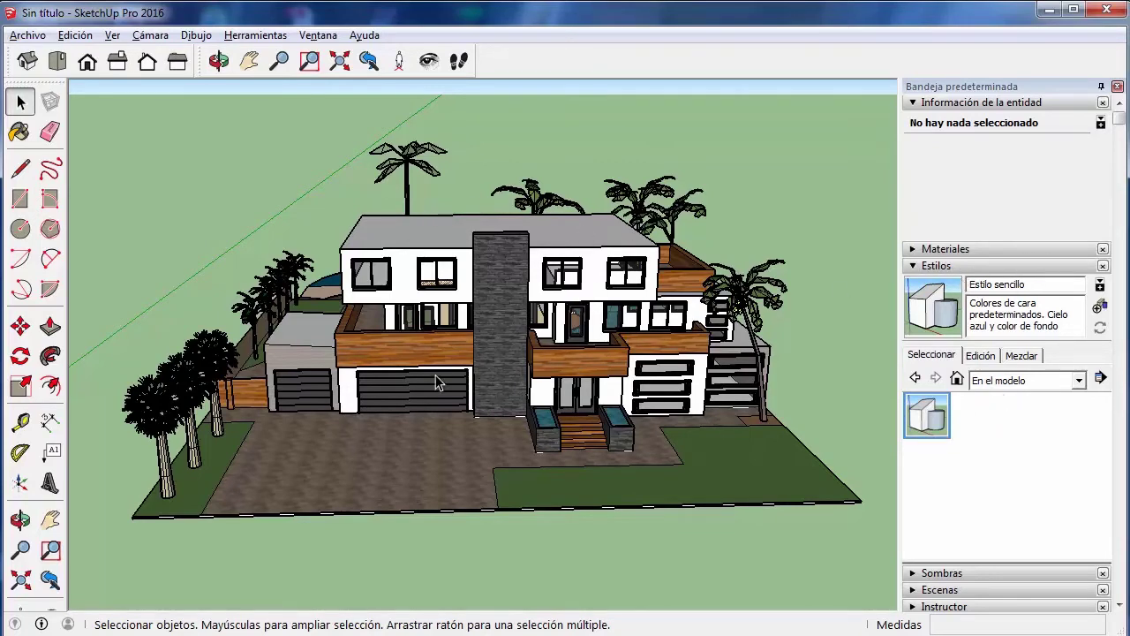
middle_drag(436, 381, 465, 373)
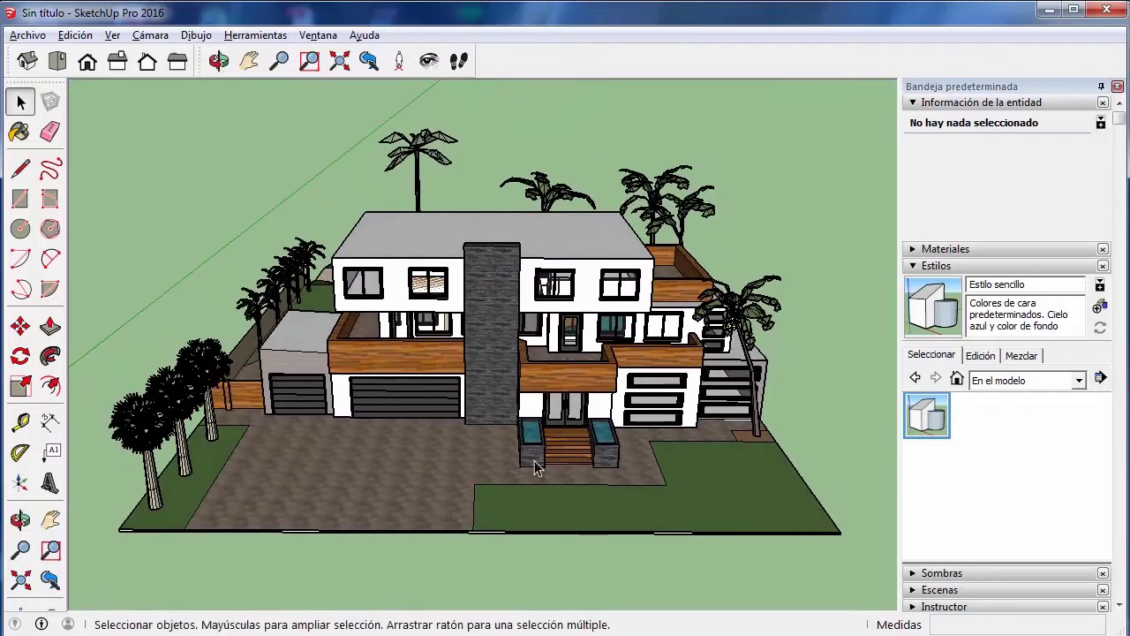
middle_drag(562, 457, 819, 391)
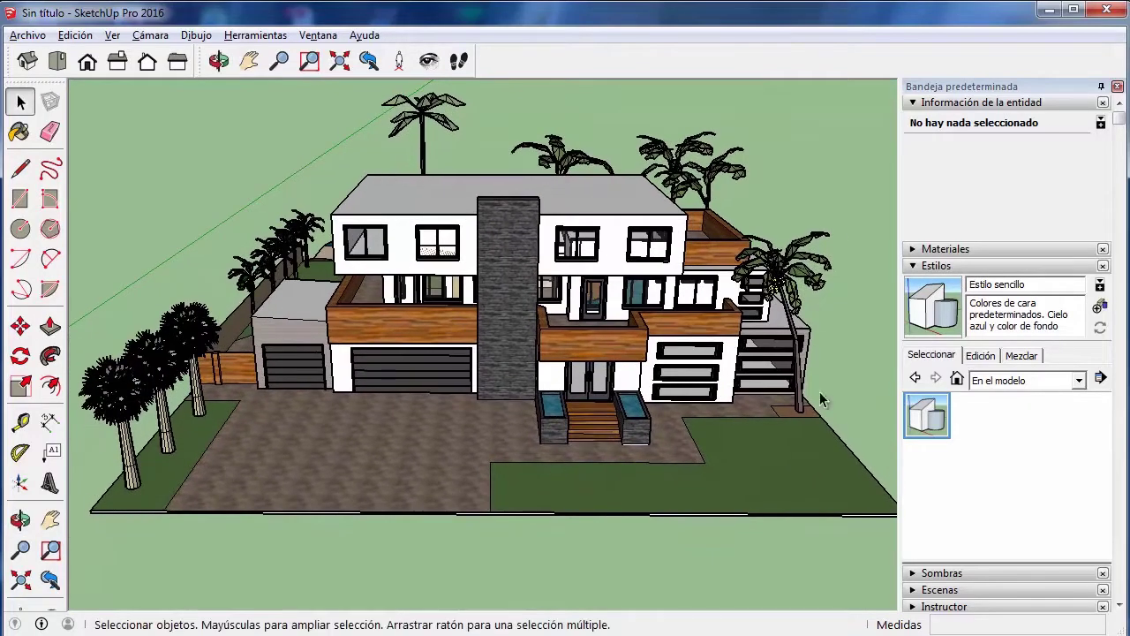
click(950, 266)
click(935, 267)
Apply the Acuarela watercolour style from the Aristas de boceto collection.
click(318, 35)
mouse_move(380, 55)
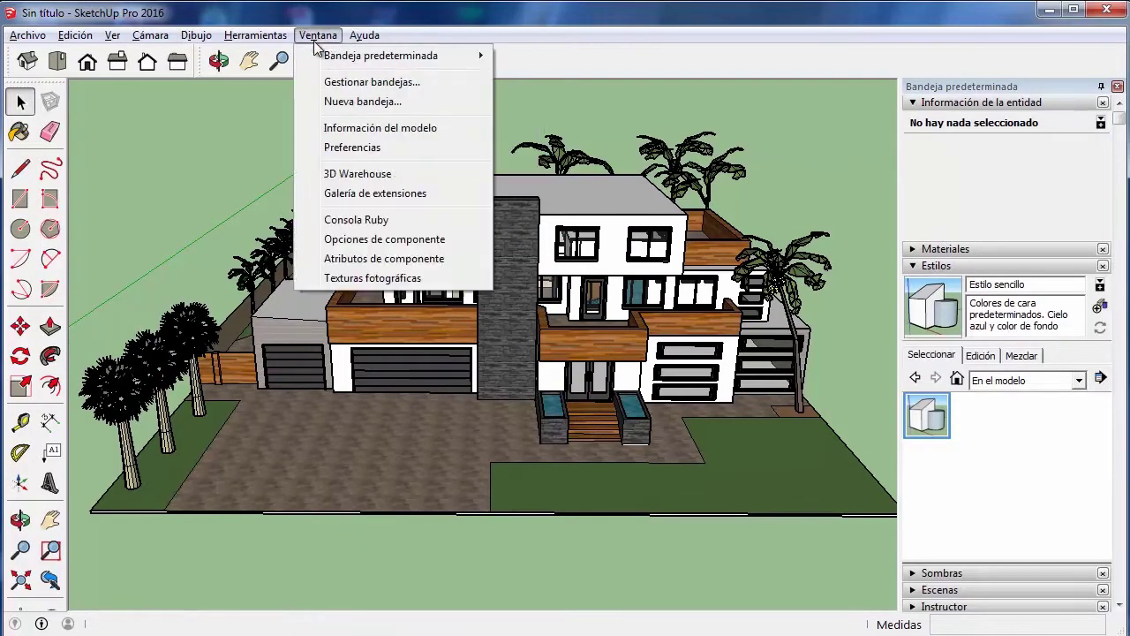
key(Escape)
key(Escape)
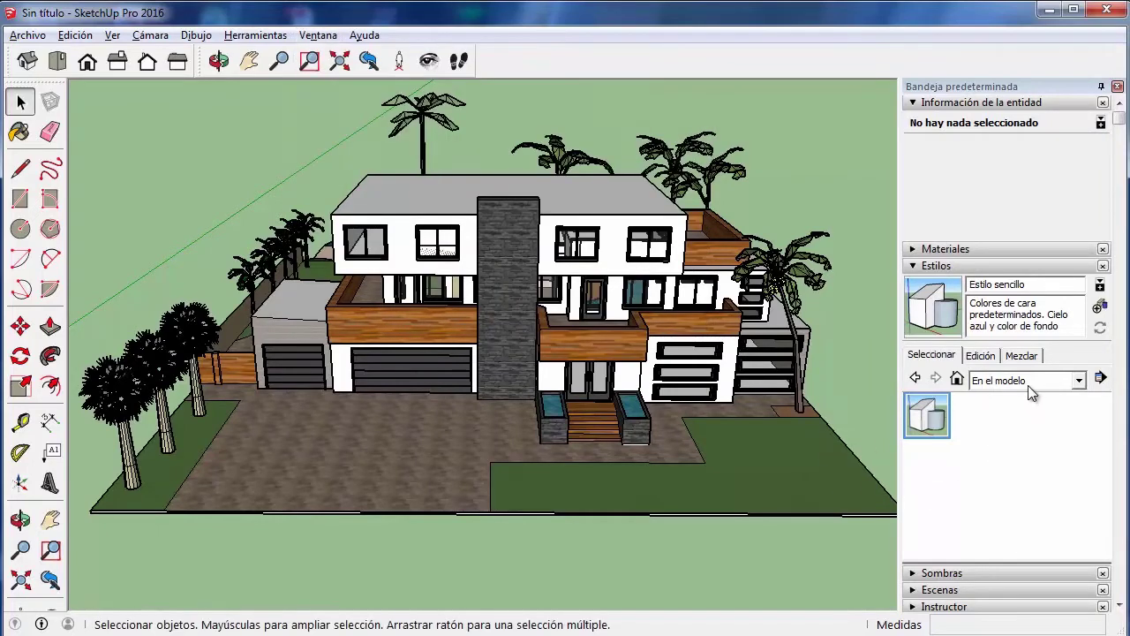
click(1030, 381)
click(1007, 413)
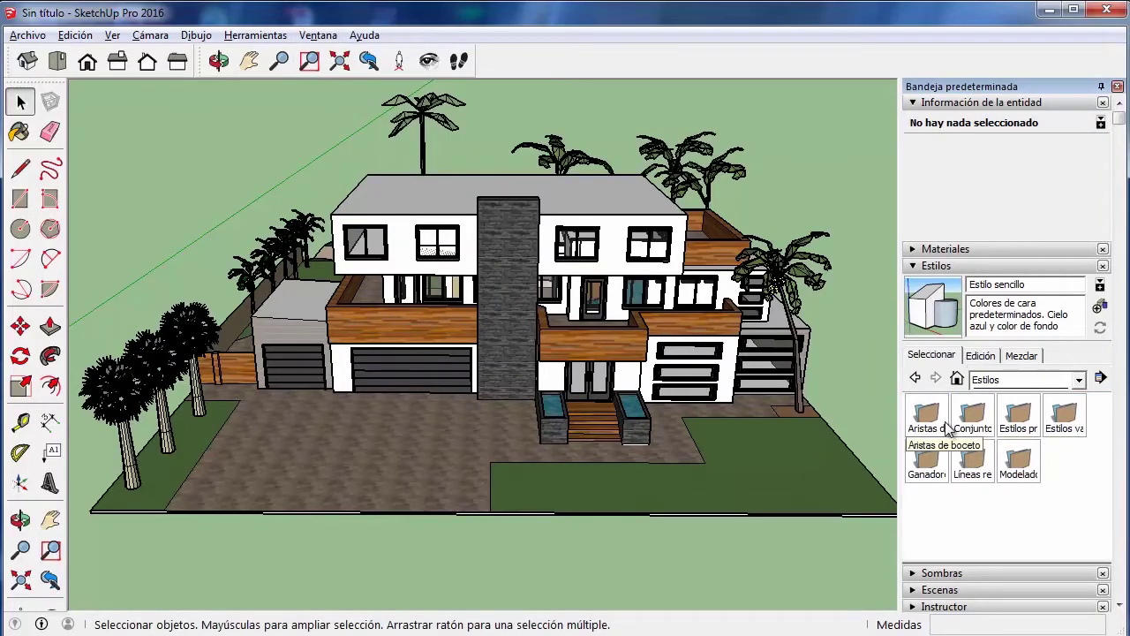
click(1006, 381)
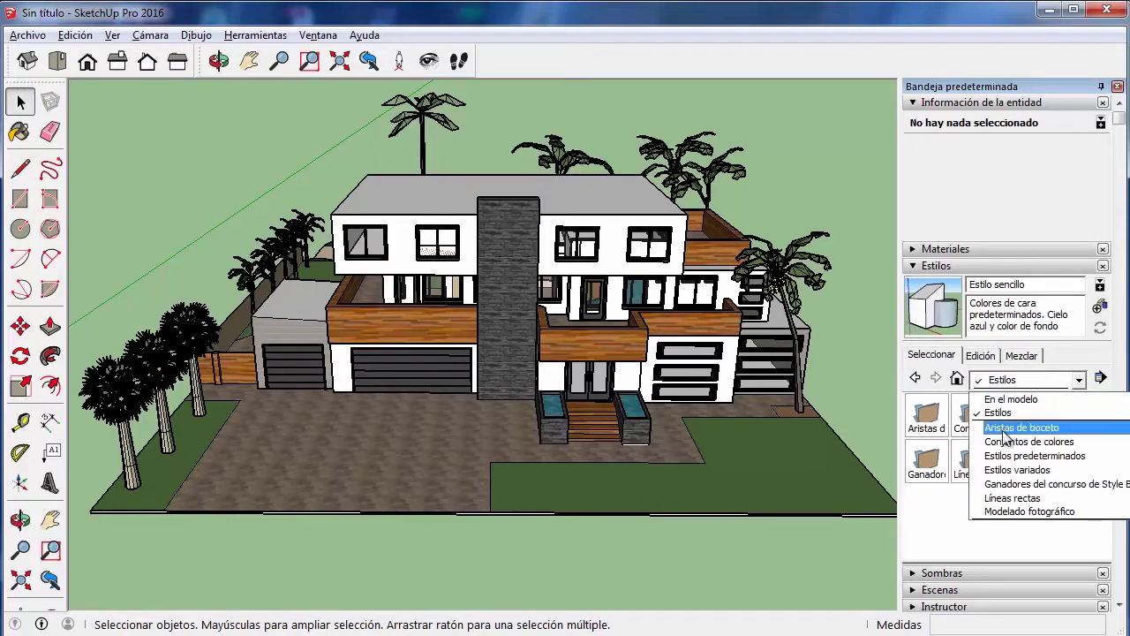
click(1005, 428)
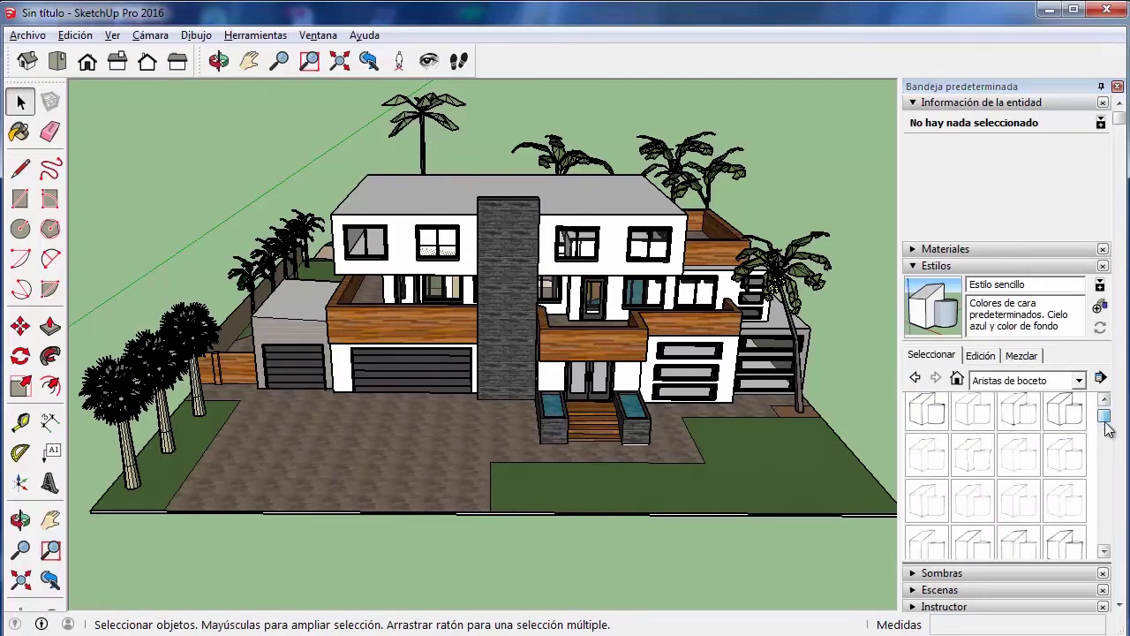
drag(1104, 415, 1104, 508)
scroll(1107, 486, up, 3)
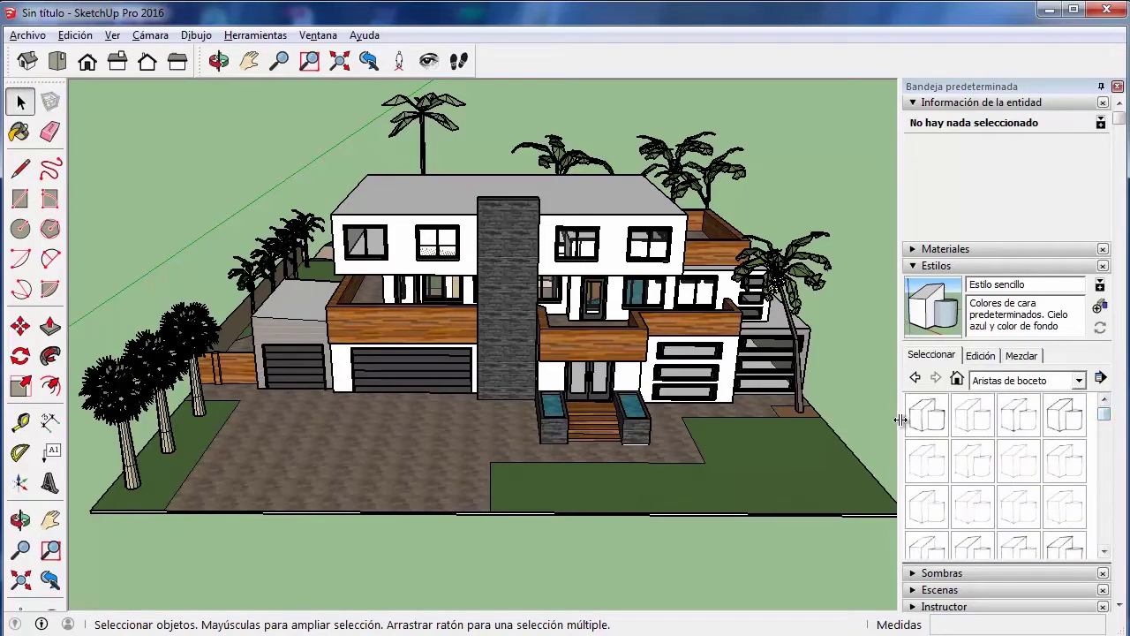
click(927, 415)
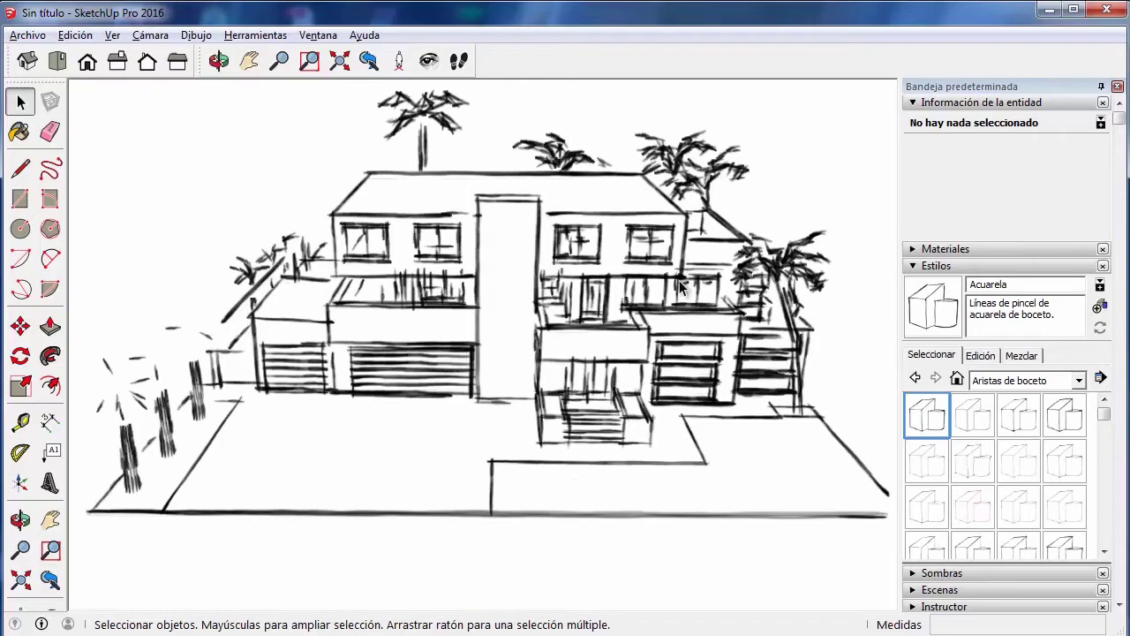
Reapply Estilo sencillo from the styles stored in the model.
click(1078, 380)
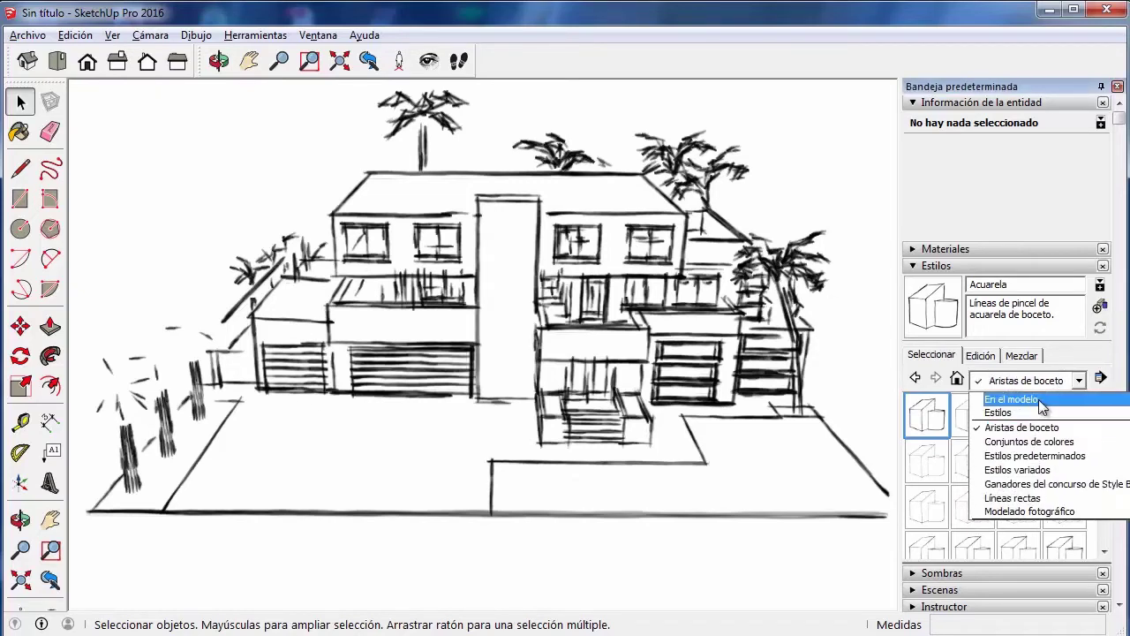
click(1007, 398)
click(982, 413)
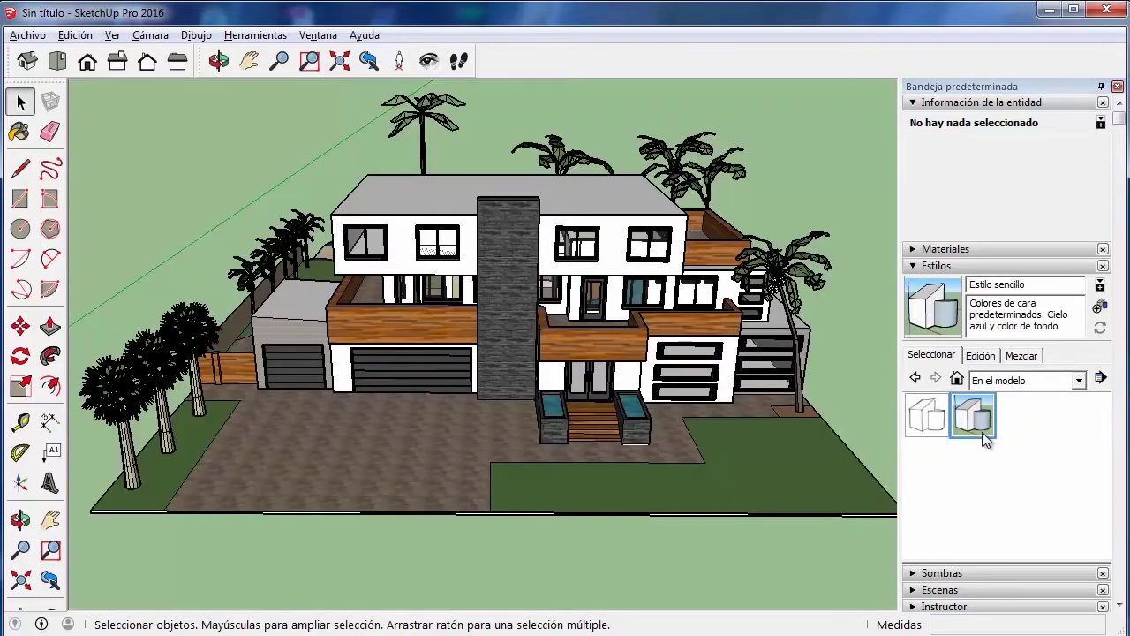
click(548, 223)
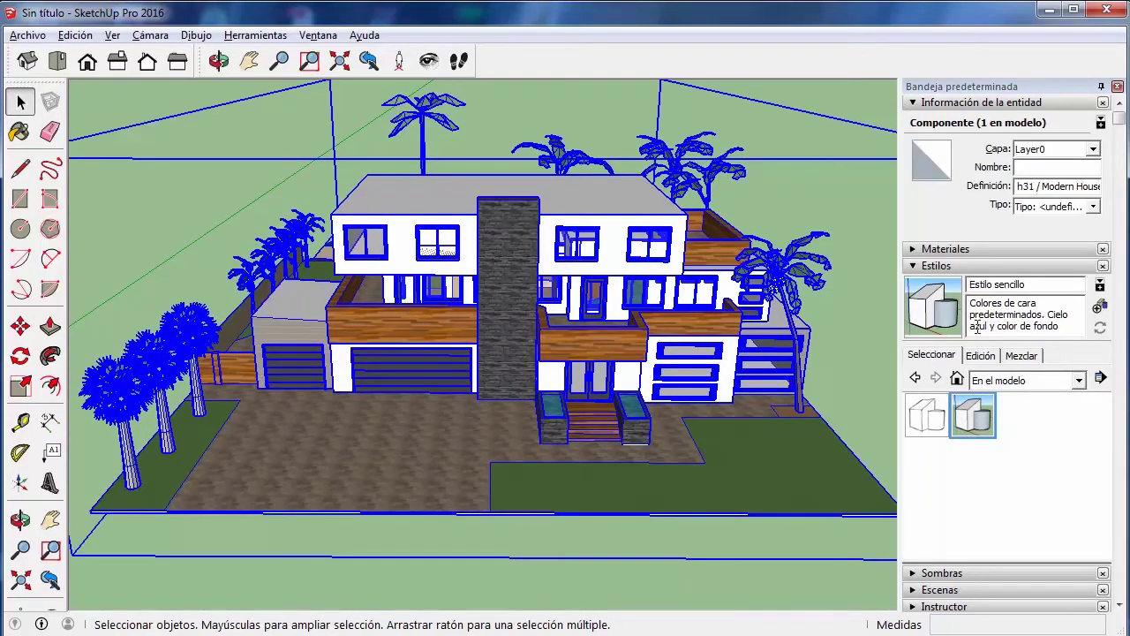
scroll(1004, 457, down, 2)
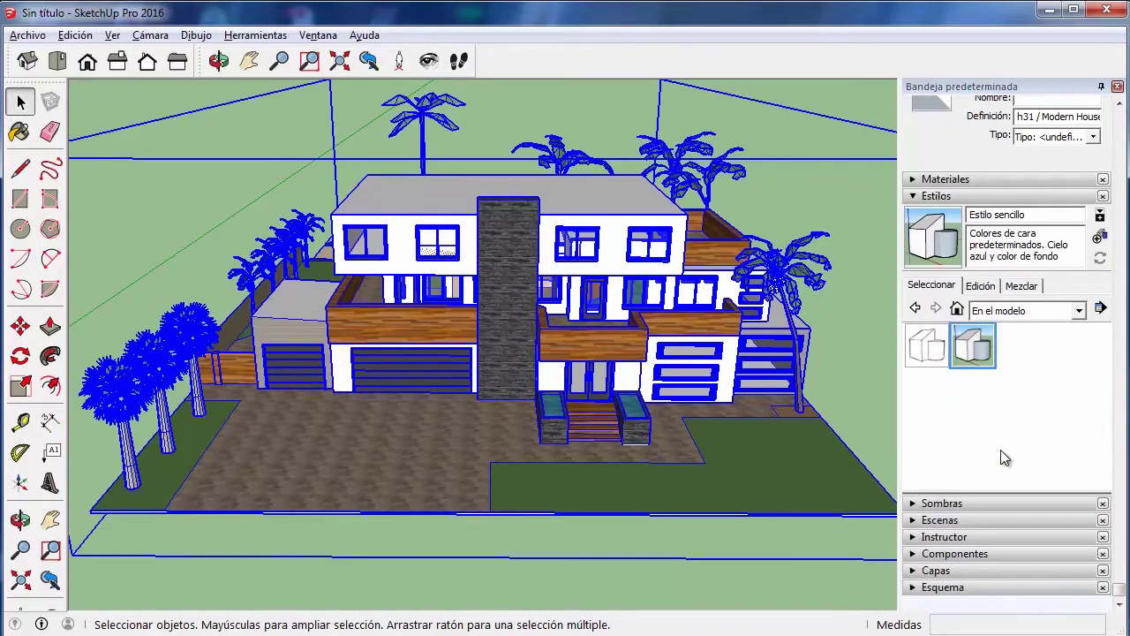
click(999, 557)
scroll(1002, 477, down, 3)
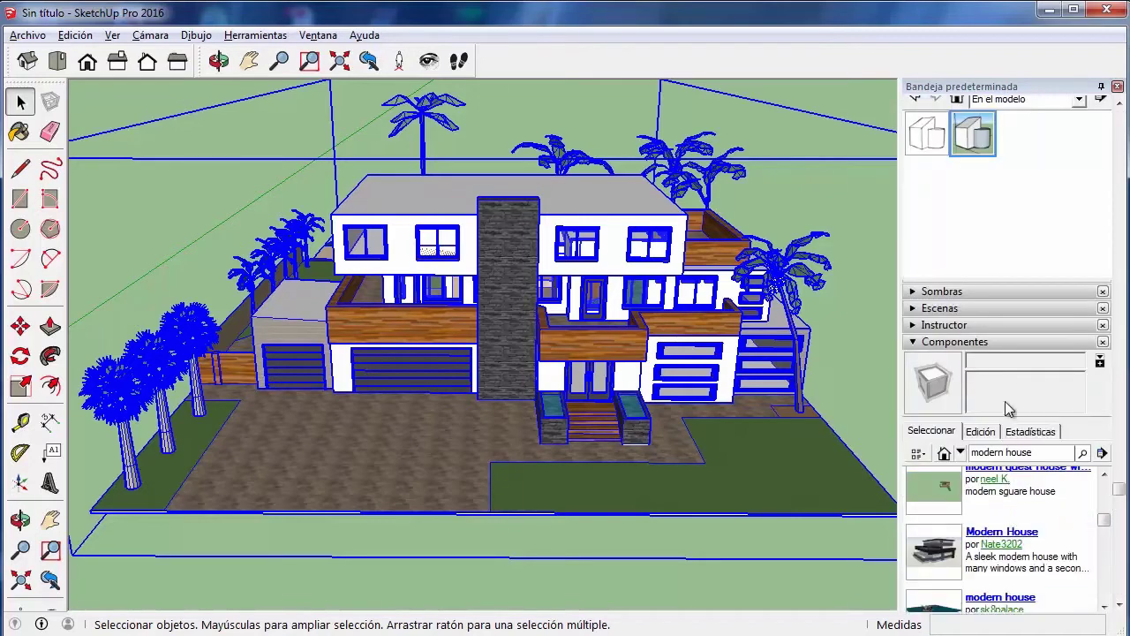
click(960, 452)
click(964, 478)
click(943, 453)
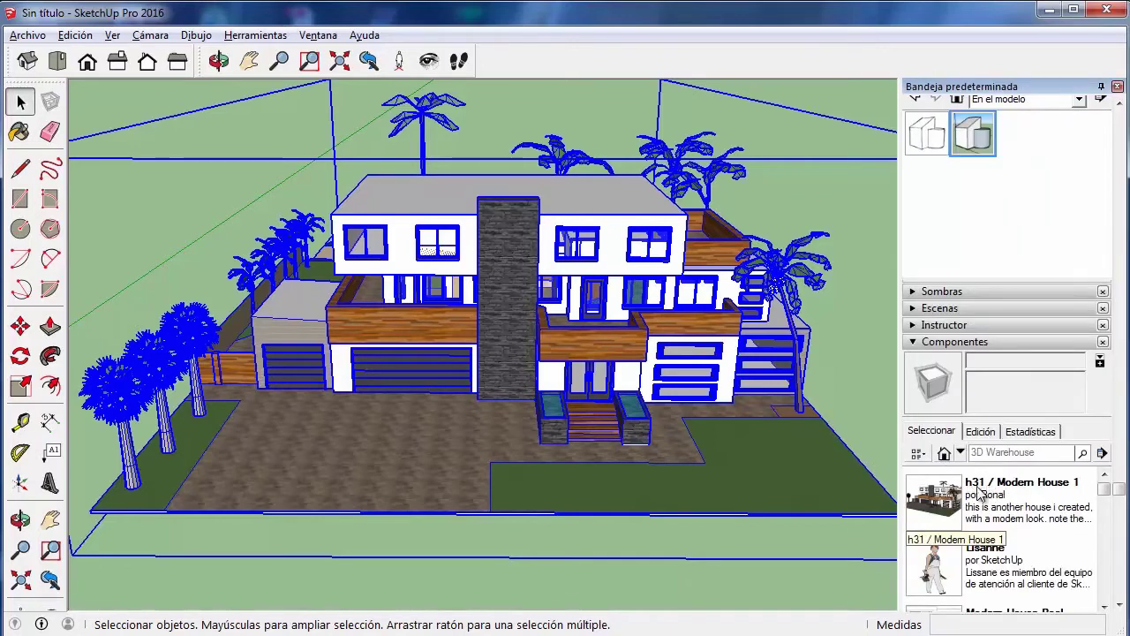
click(877, 333)
click(570, 323)
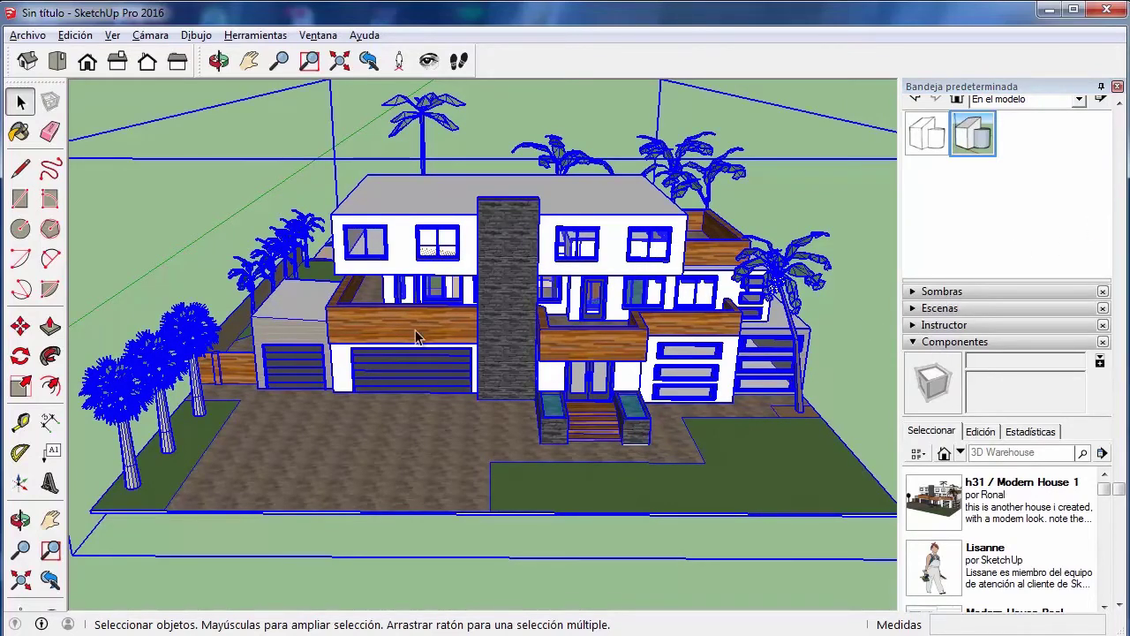
click(993, 341)
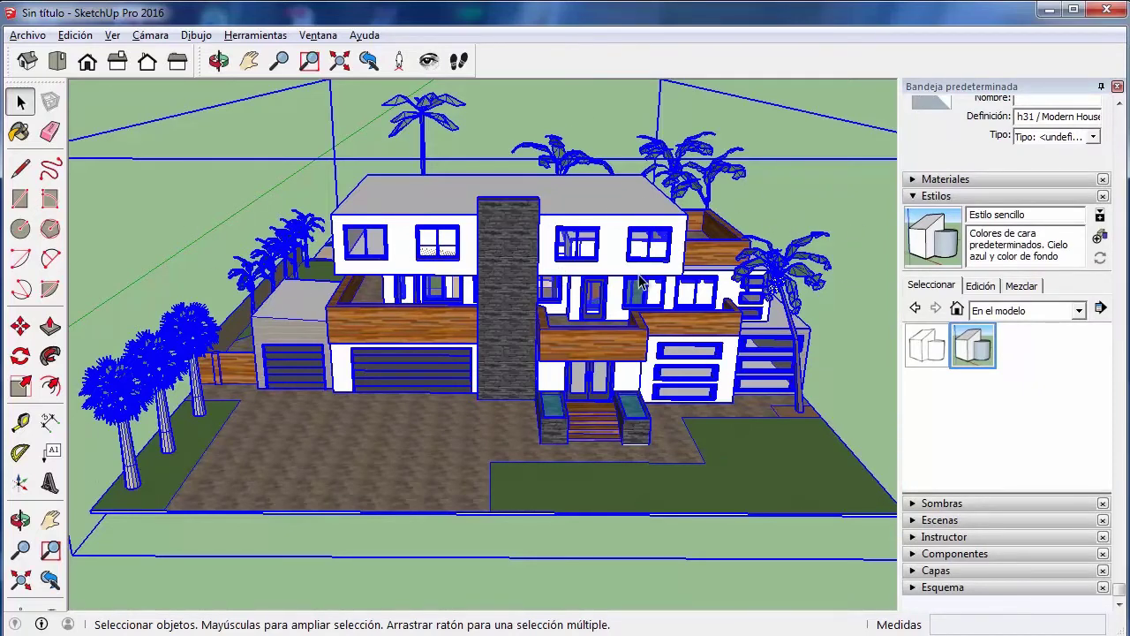
click(874, 339)
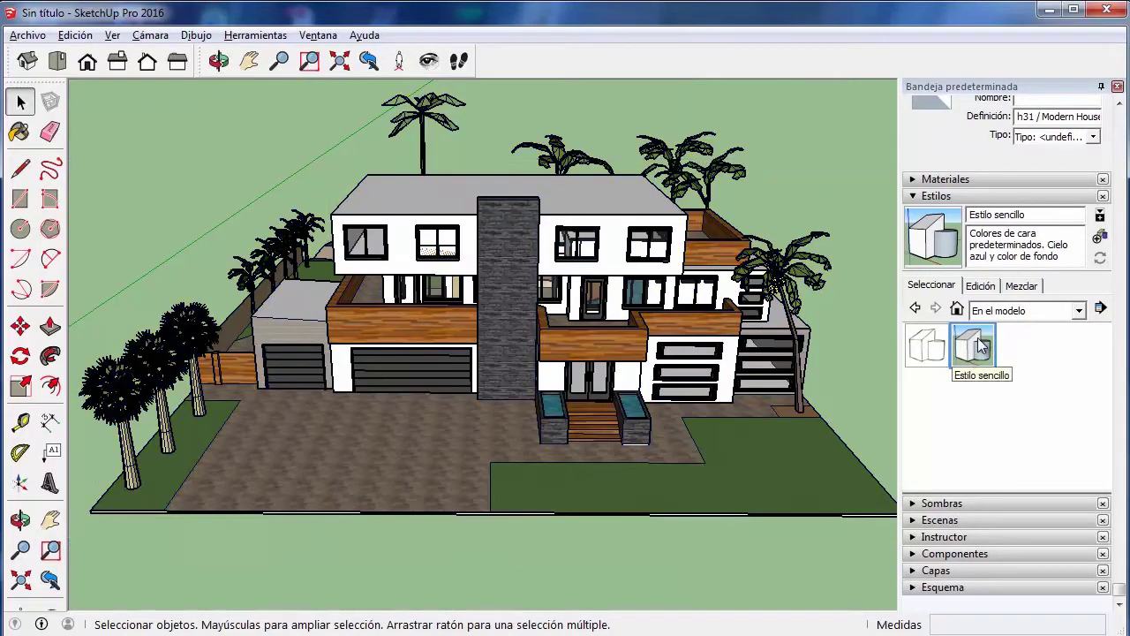
Apply the Acuarela thumbnail from En el modelo, then zoom out and back in.
click(913, 355)
scroll(523, 281, down, 3)
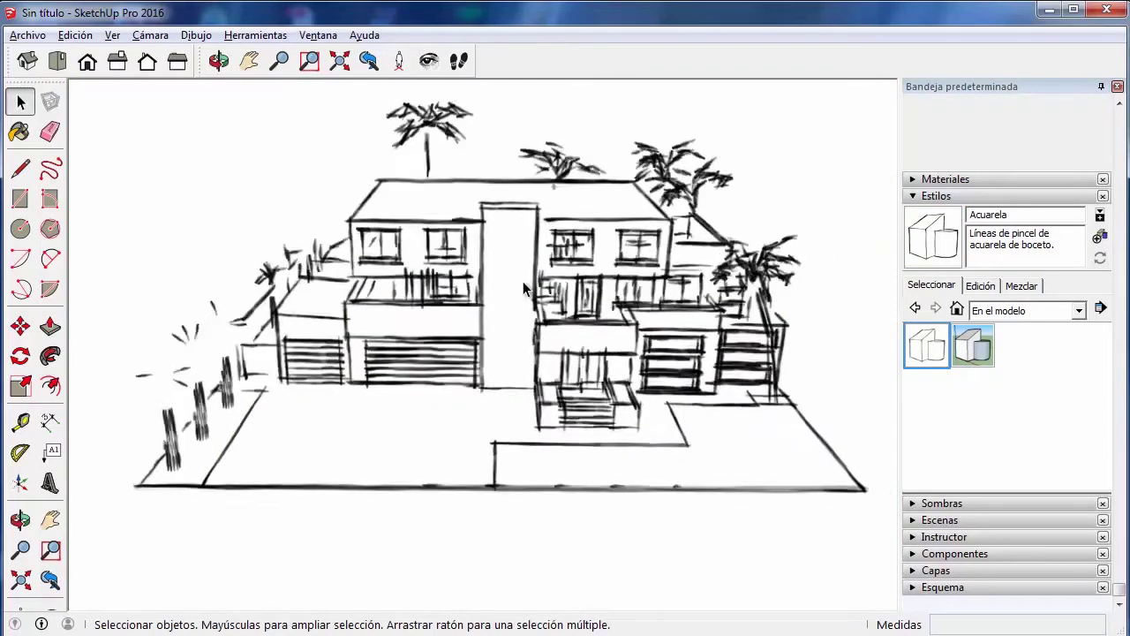
scroll(565, 274, down, 2)
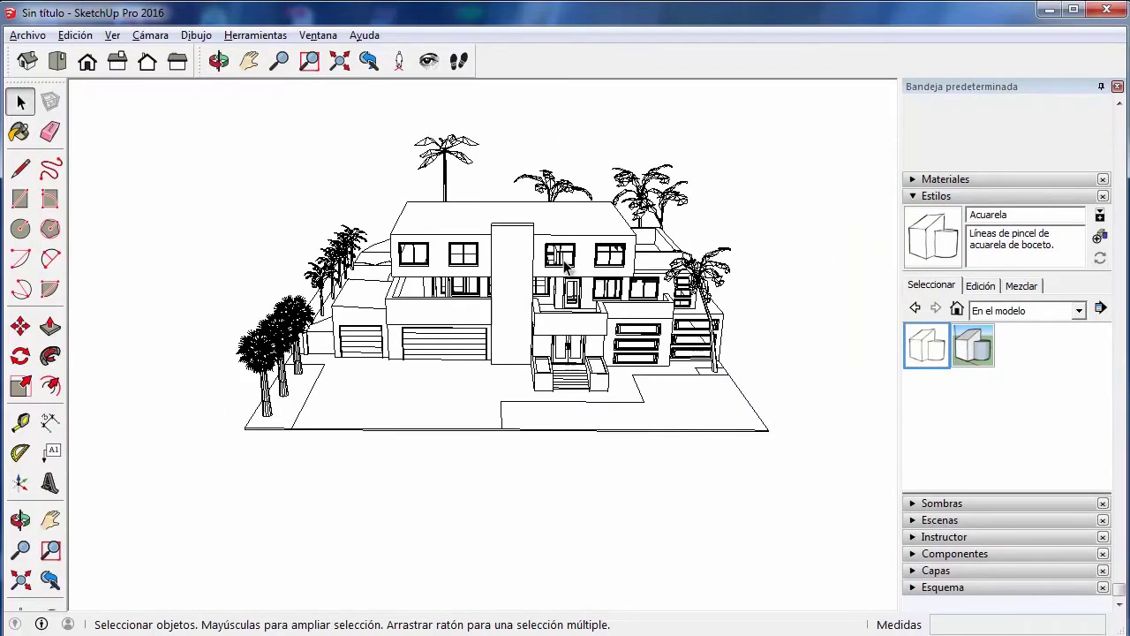
scroll(565, 273, down, 2)
scroll(565, 274, down, 1)
scroll(566, 274, down, 1)
scroll(565, 275, up, 2)
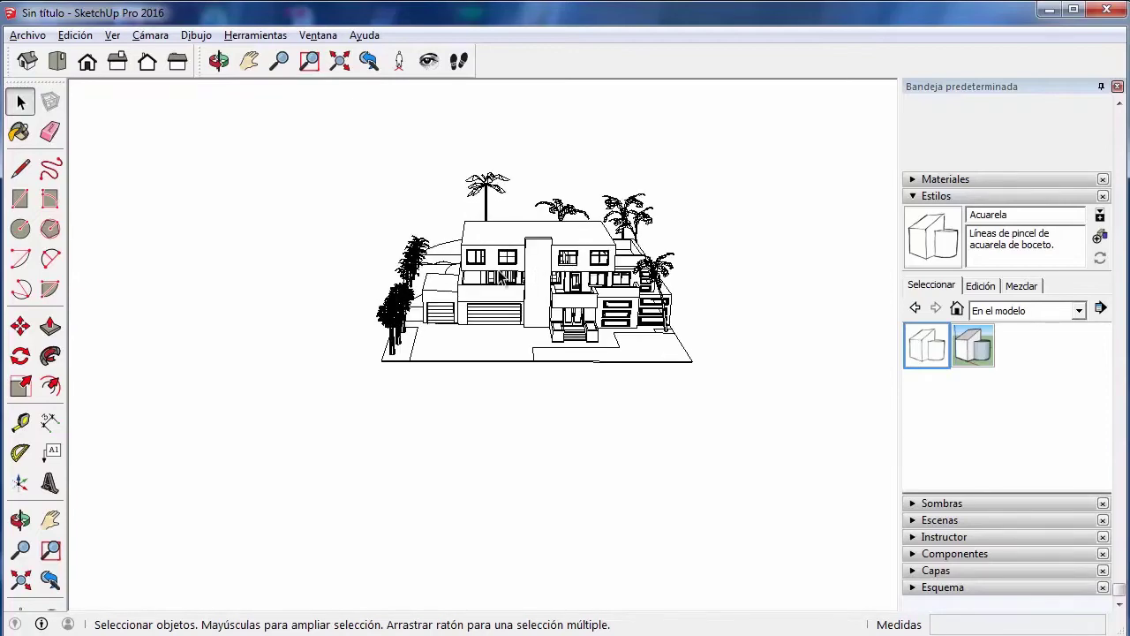
scroll(574, 284, up, 1)
scroll(587, 300, up, 1)
scroll(599, 311, up, 2)
scroll(599, 311, up, 1)
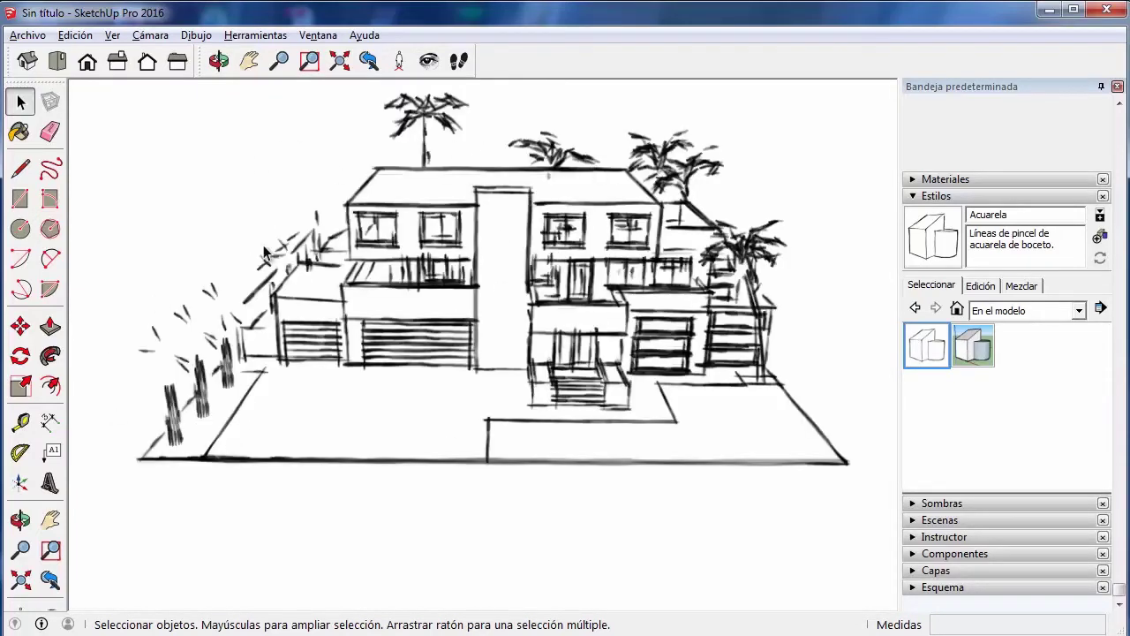
In Aristas de boceto, try Aerógrafo, Aerógrafo con puntos finales and Bolígrafo sepia.
click(1011, 310)
click(1025, 359)
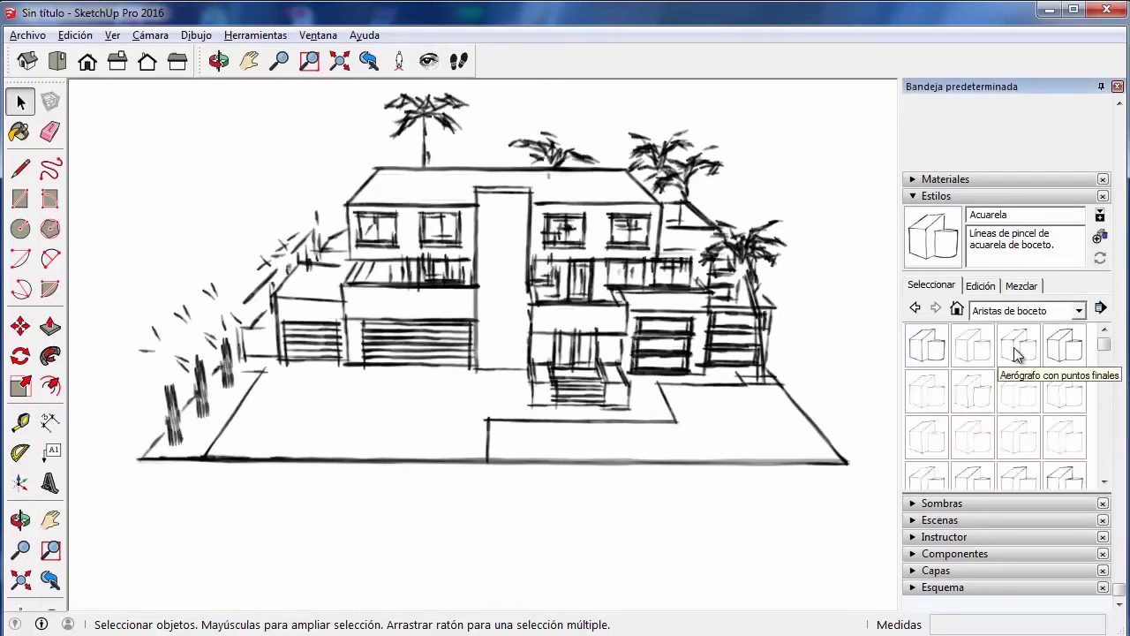
click(967, 352)
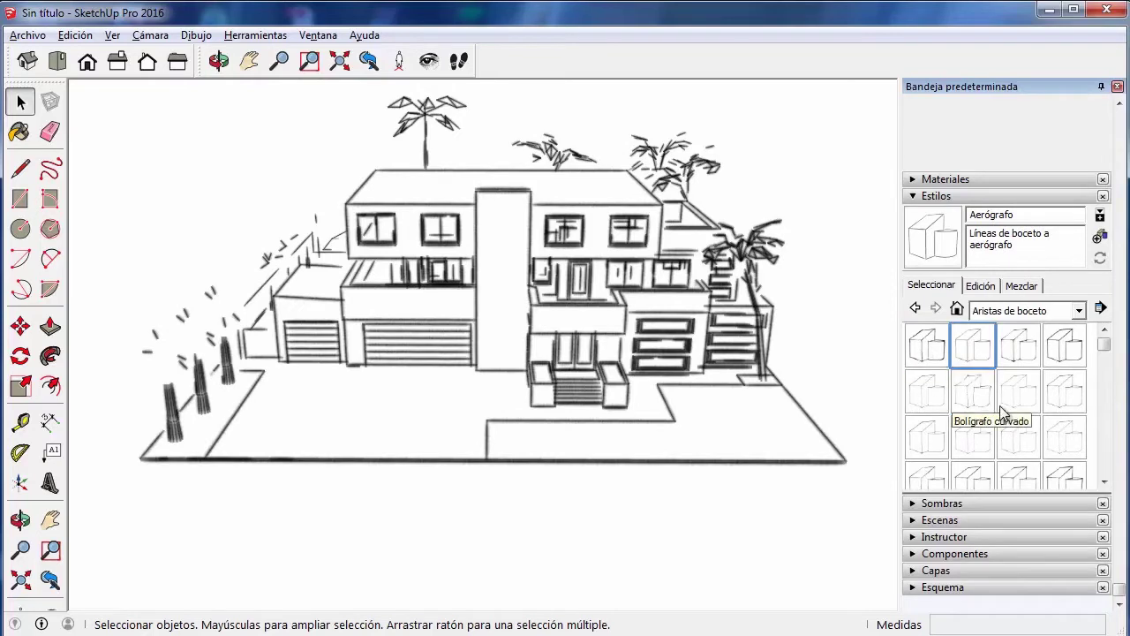
click(1024, 353)
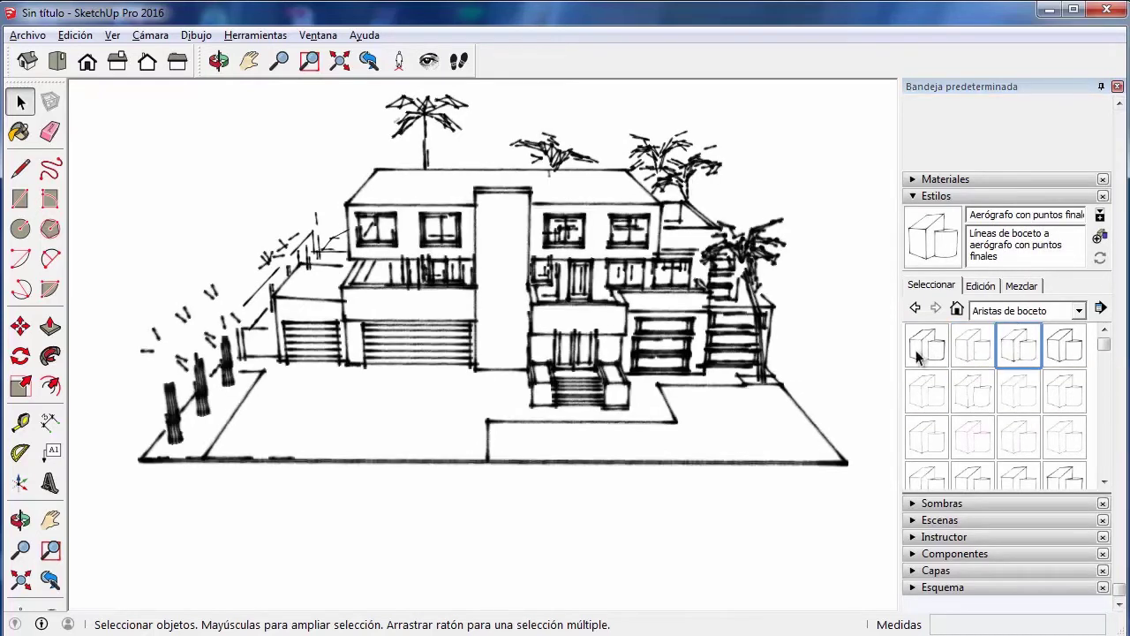
click(1046, 425)
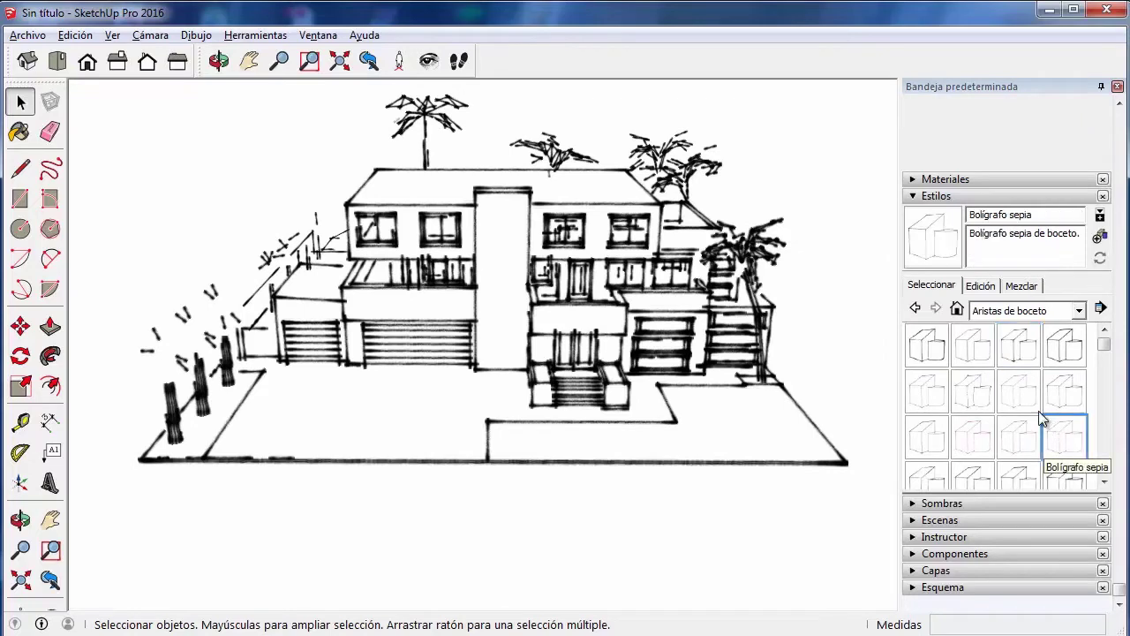
scroll(962, 388, down, 2)
scroll(962, 389, down, 2)
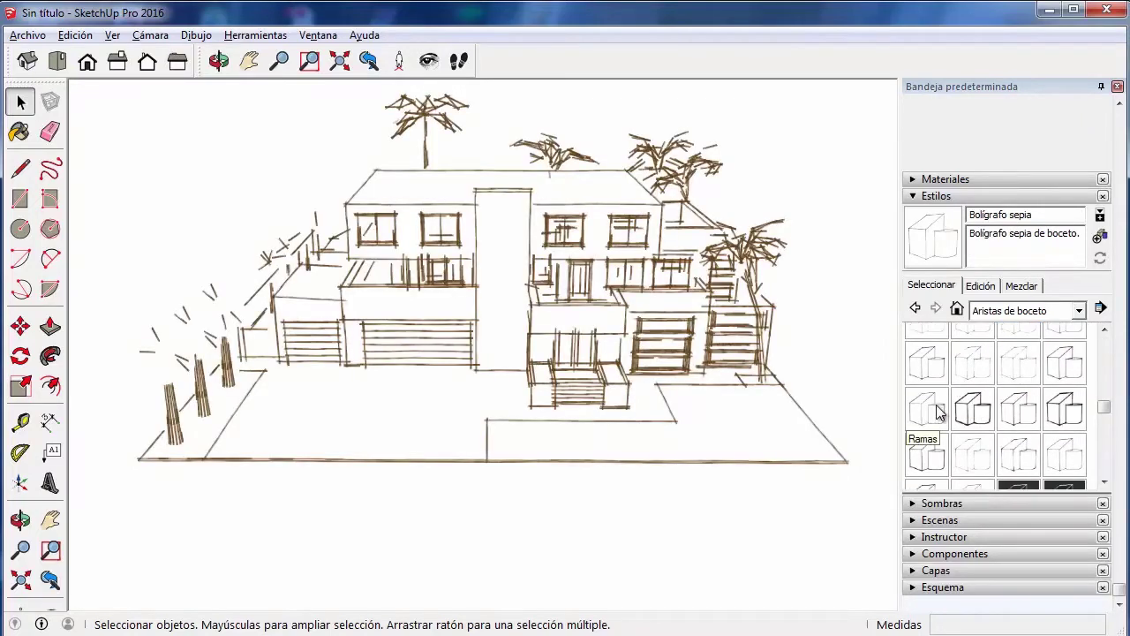
Try Rotulador ancho and Rotulador de pizarra, ending on Tiza sobre pizarra.
click(972, 409)
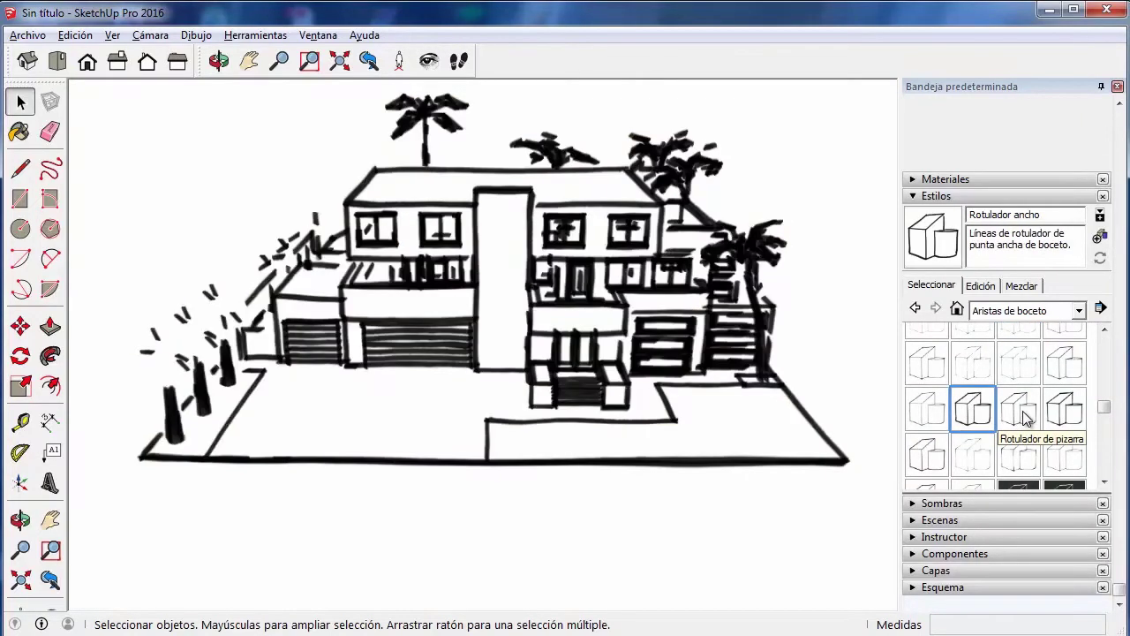
click(1026, 419)
scroll(1024, 419, down, 2)
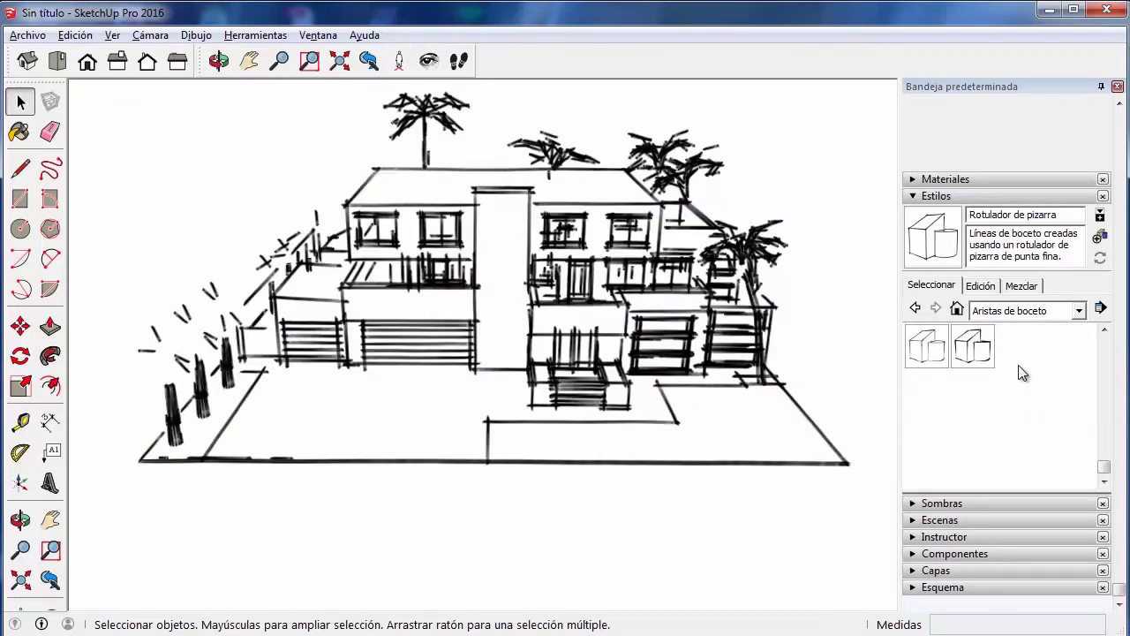
click(1023, 417)
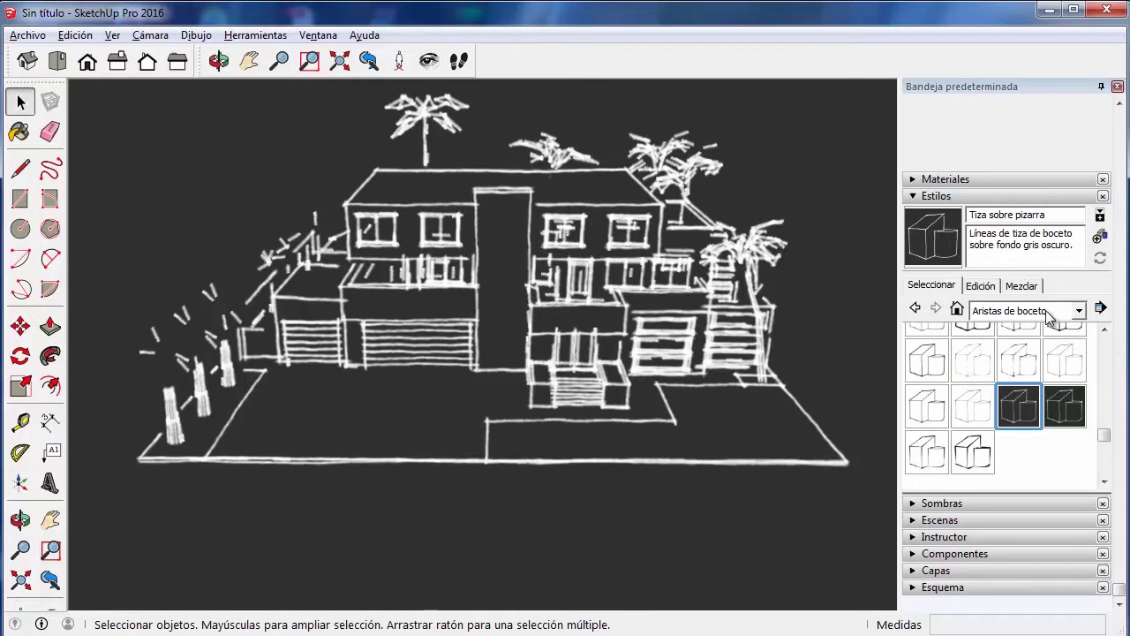
click(1048, 311)
Apply the Amarillo y azul style from Conjuntos de colores.
click(1033, 371)
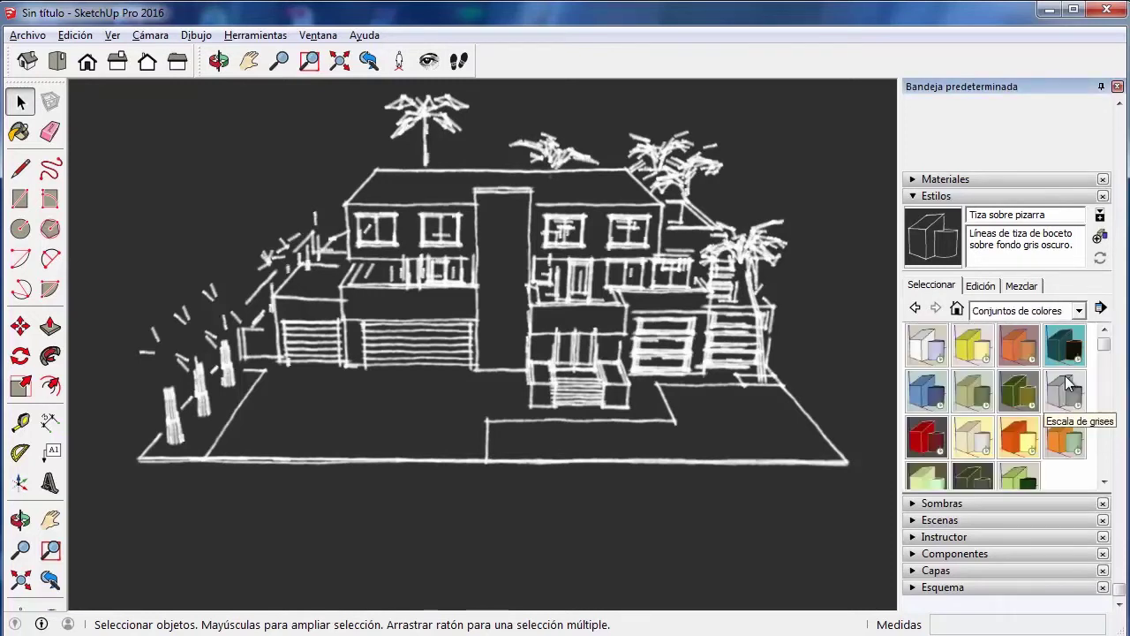
click(967, 355)
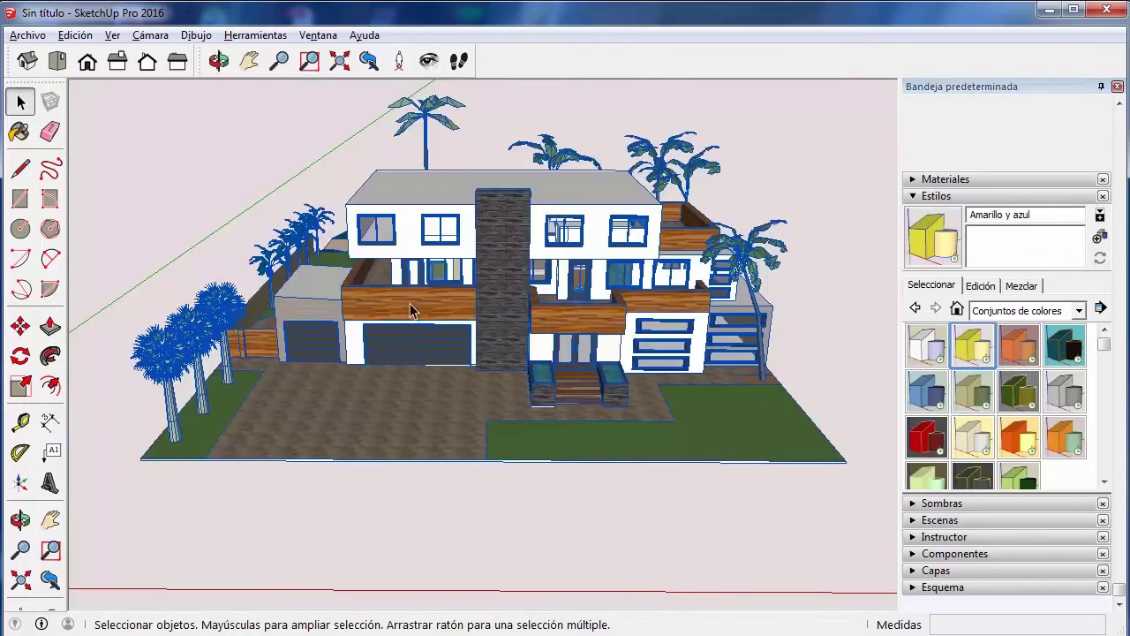
click(1075, 311)
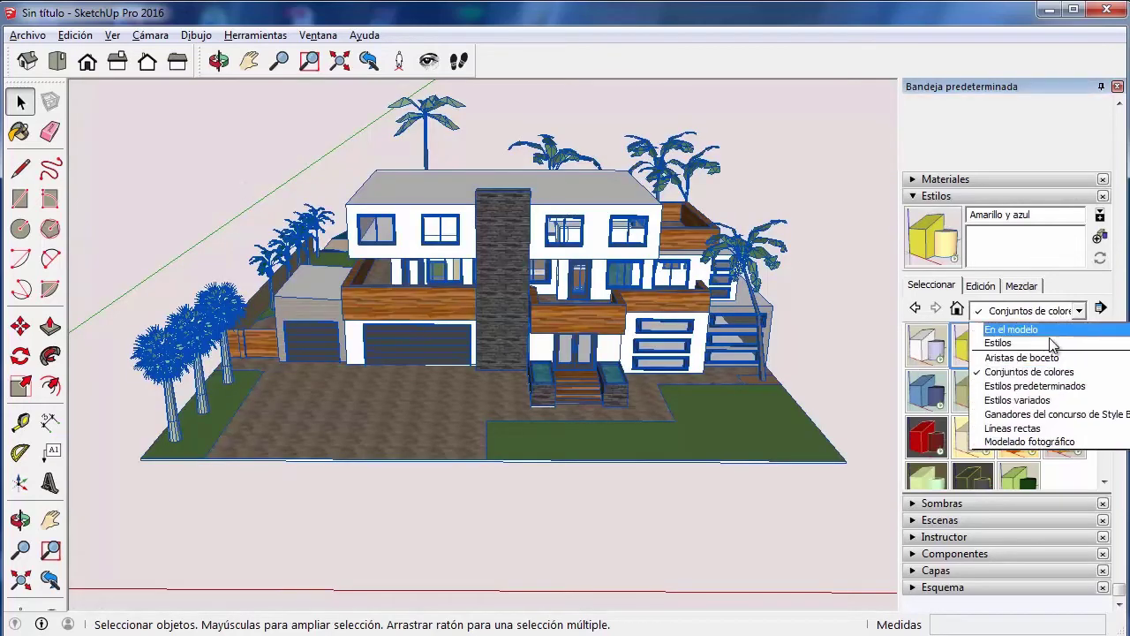
click(1038, 387)
Try Alambre, landscape, architectural design and urban planning styles, then the green-background simple style.
click(938, 350)
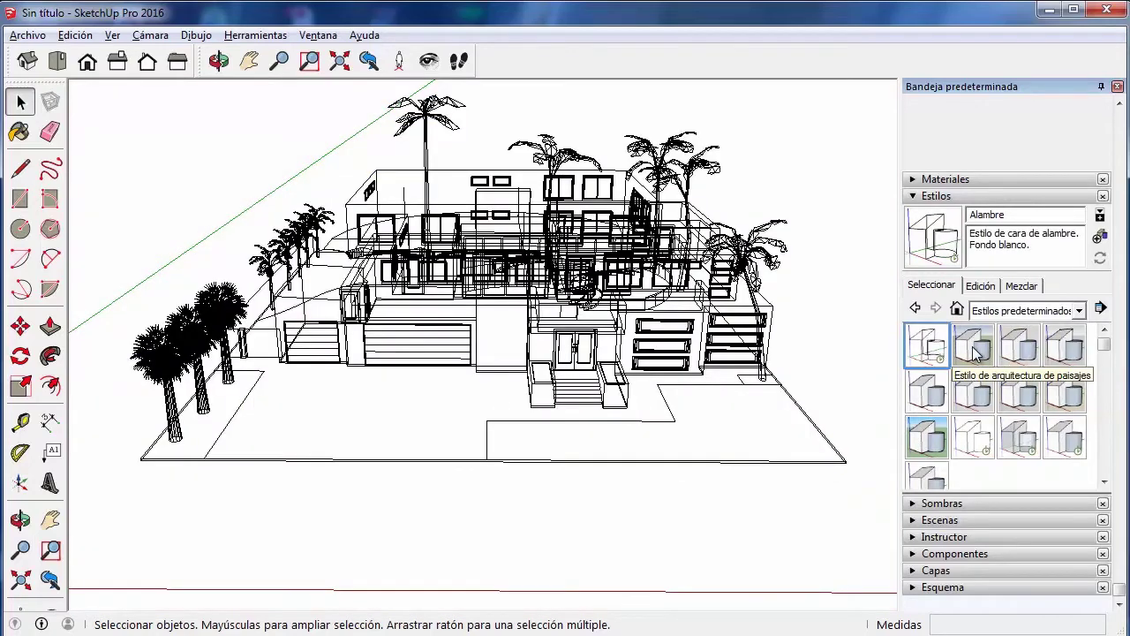
click(976, 353)
click(146, 36)
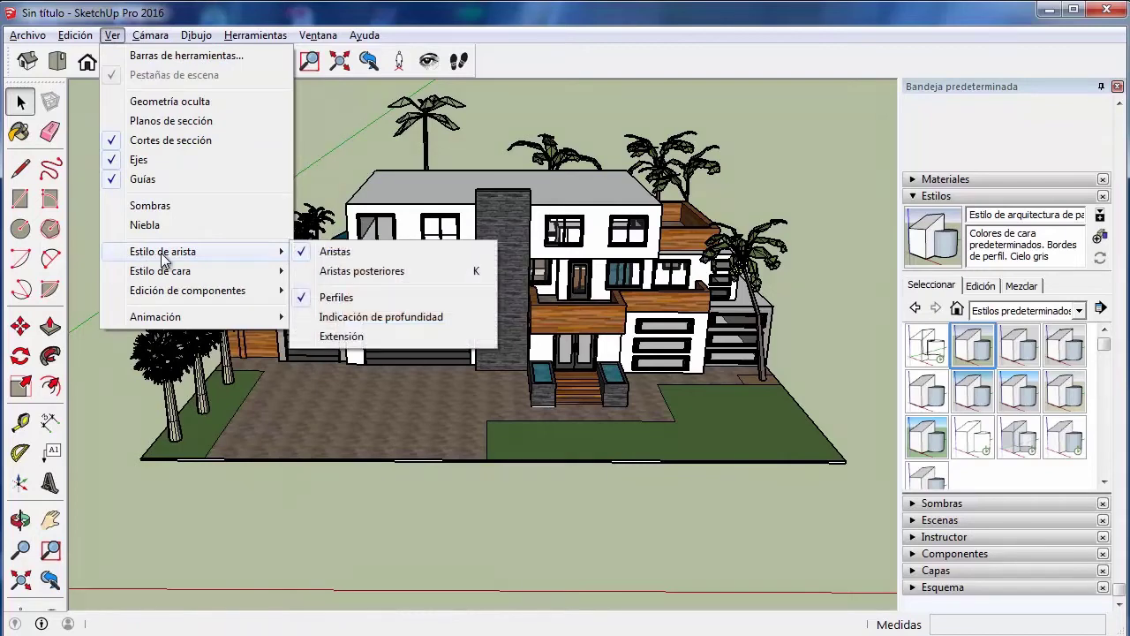
mouse_move(160, 271)
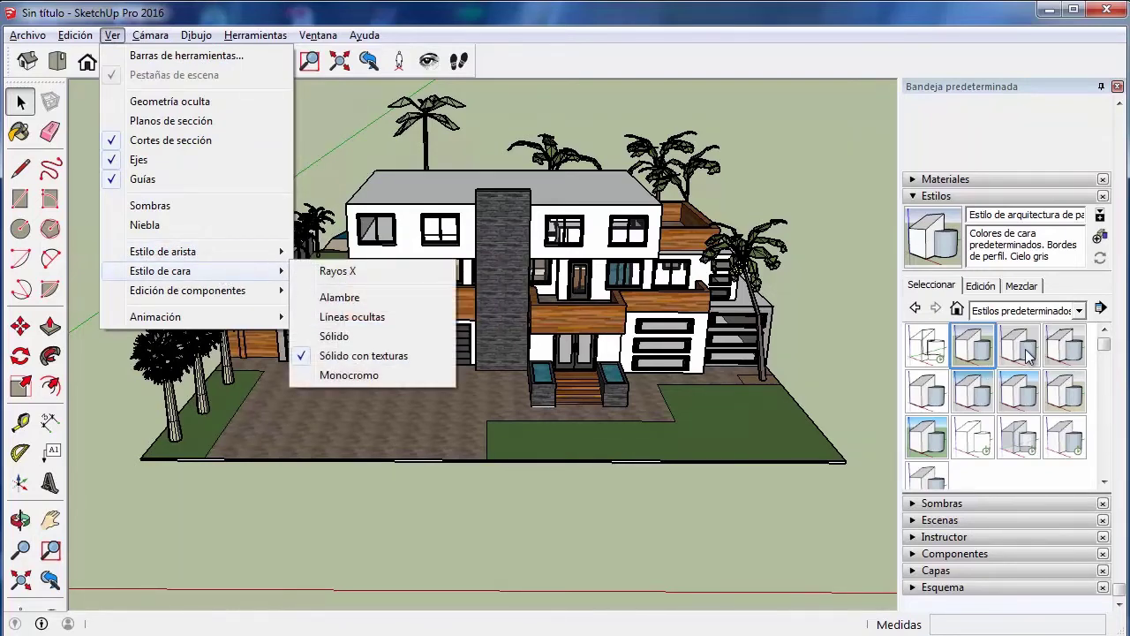
click(1024, 351)
click(1064, 349)
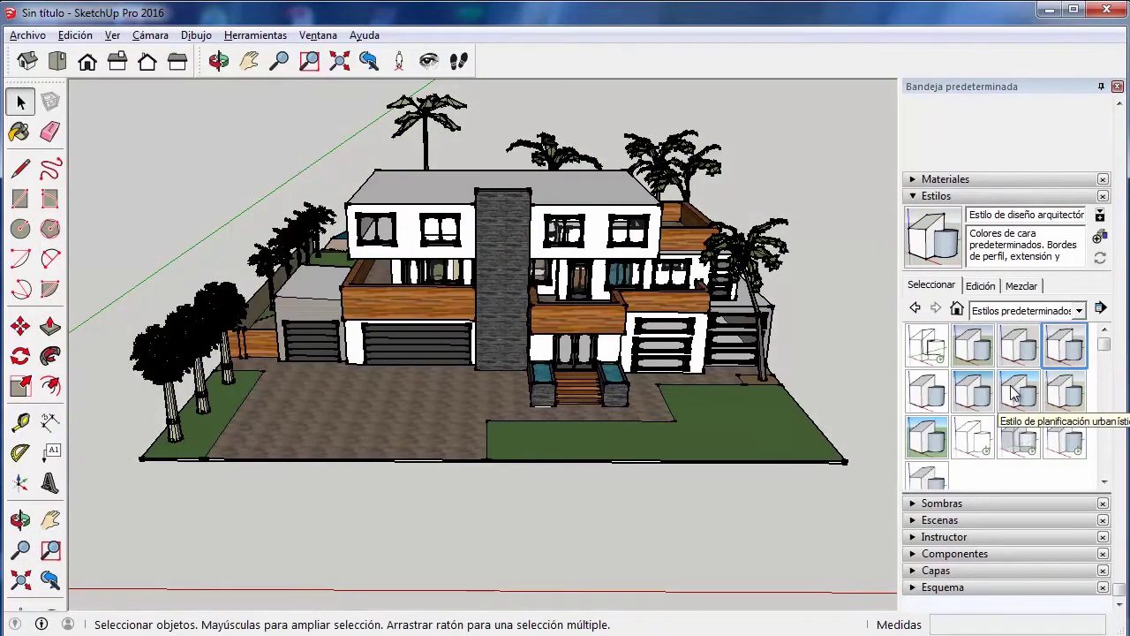
click(1015, 397)
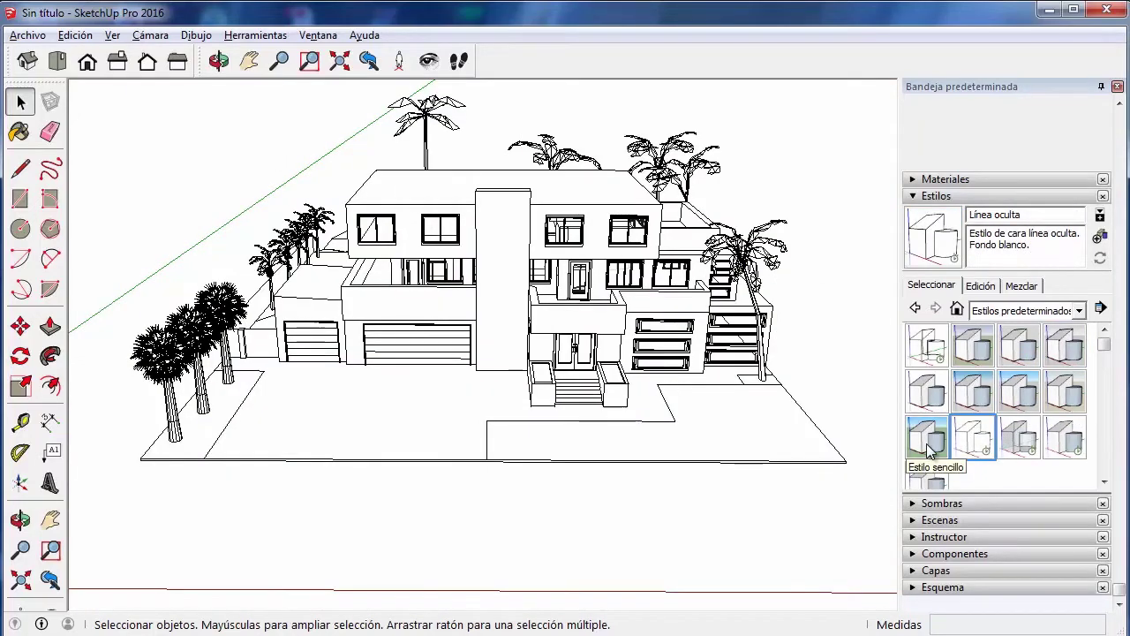
click(927, 436)
Try Sólido con texturas, Sólido and Rayos X, return to green-background style, list Estilos variados.
scroll(937, 428, down, 3)
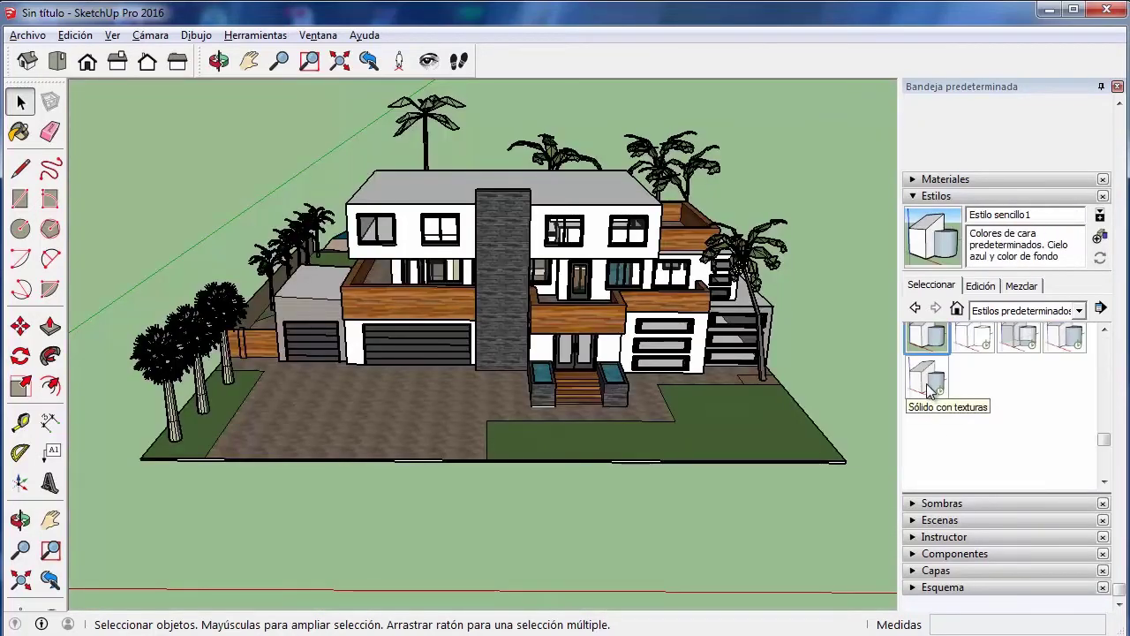
click(929, 391)
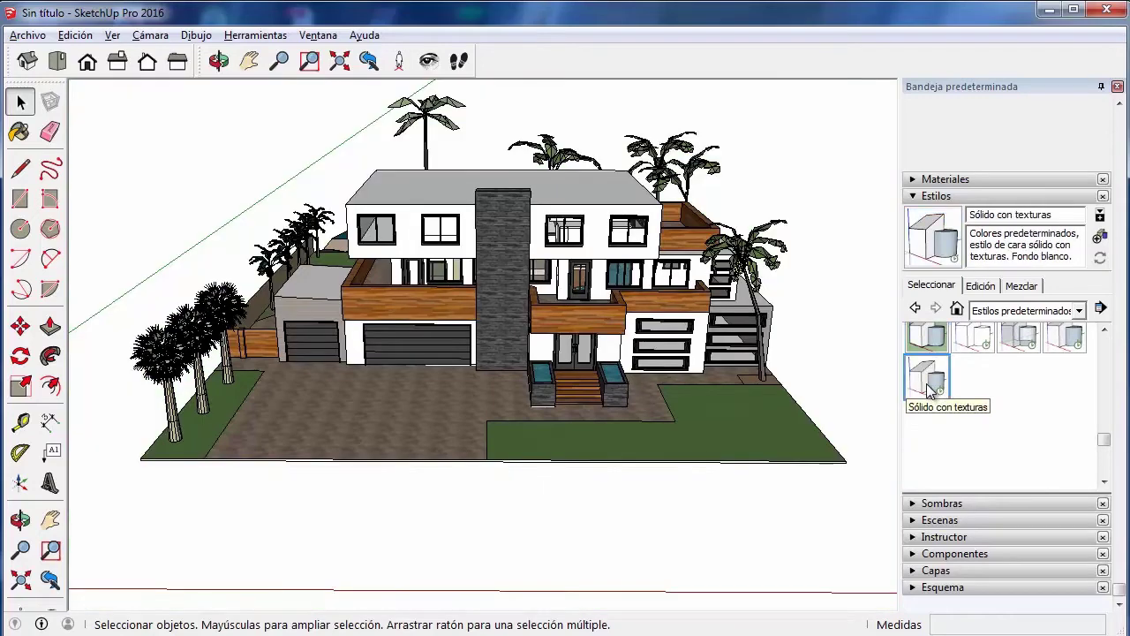
click(1071, 340)
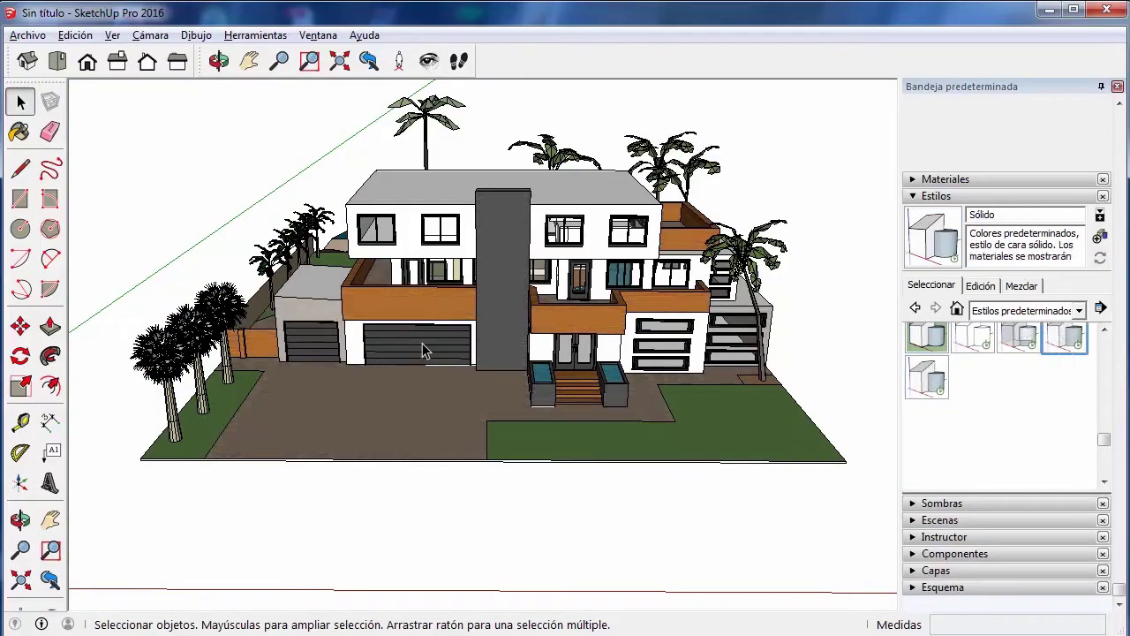
scroll(993, 344, up, 3)
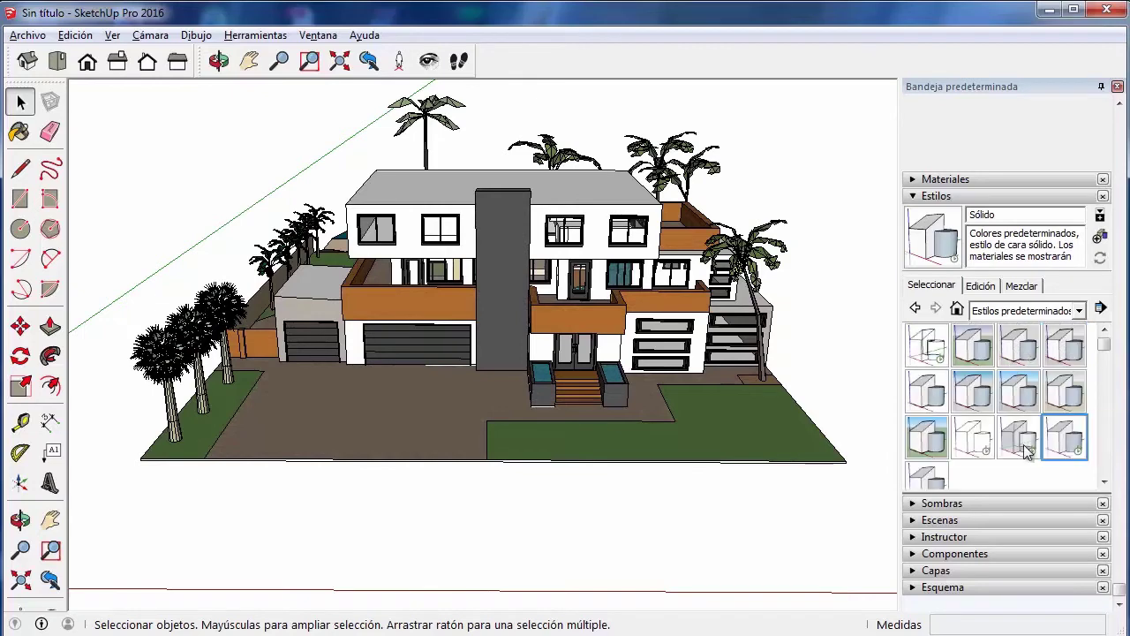
click(1026, 446)
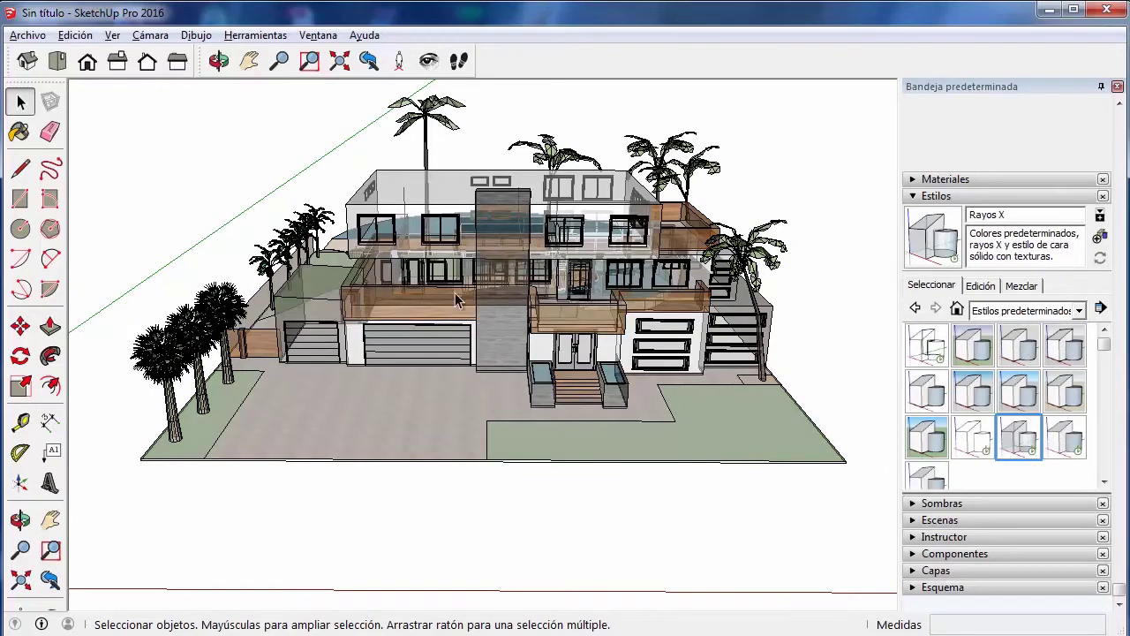
click(931, 440)
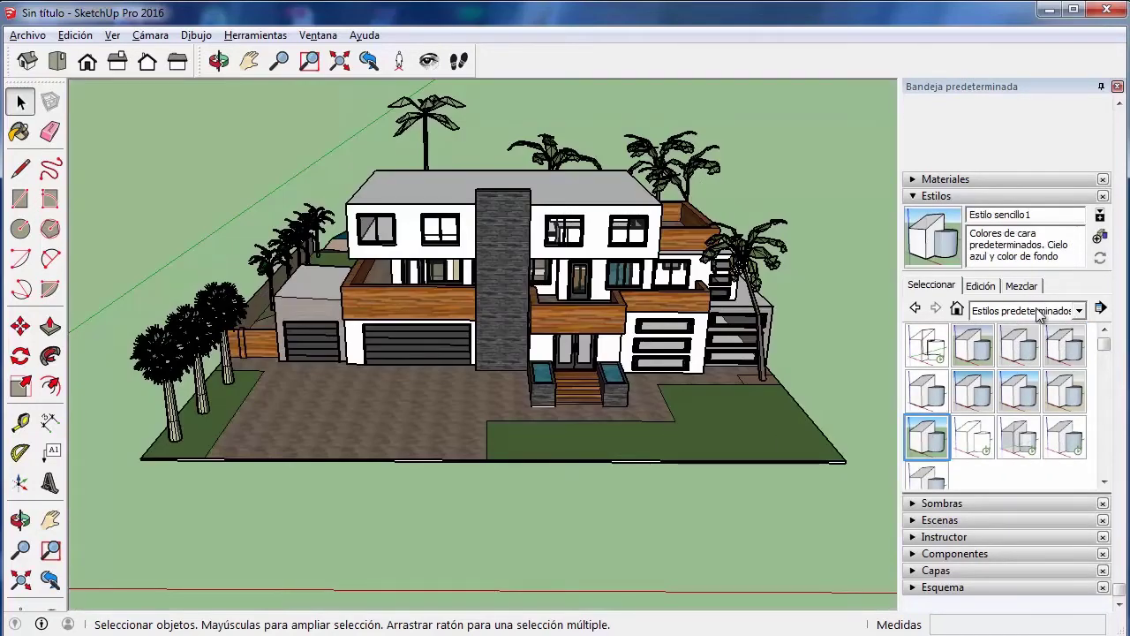
click(1015, 305)
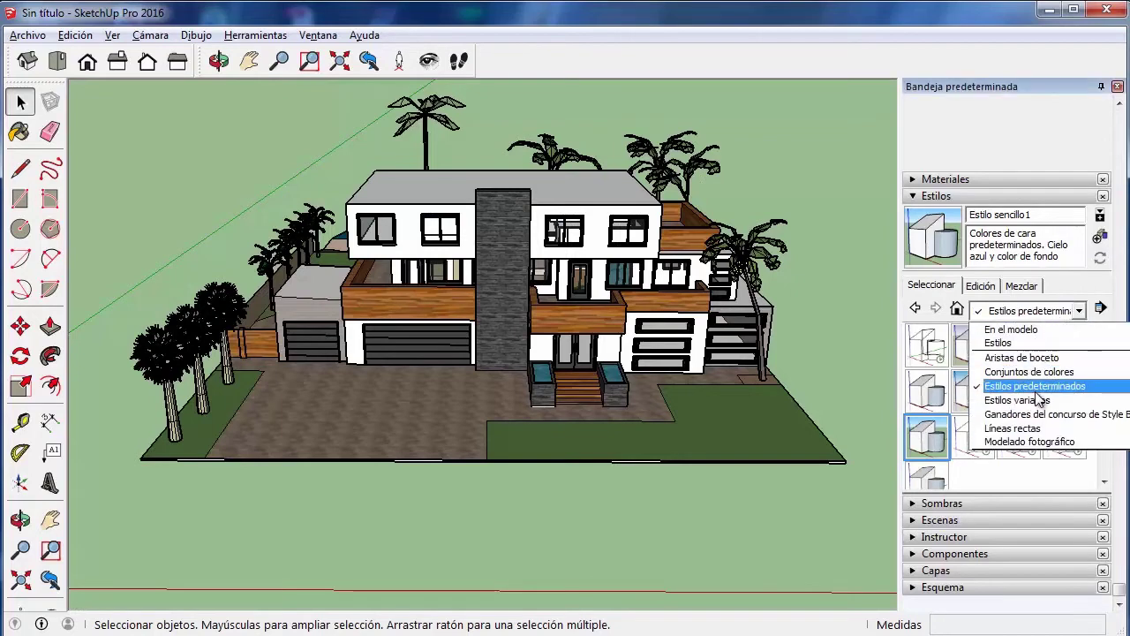
click(1044, 397)
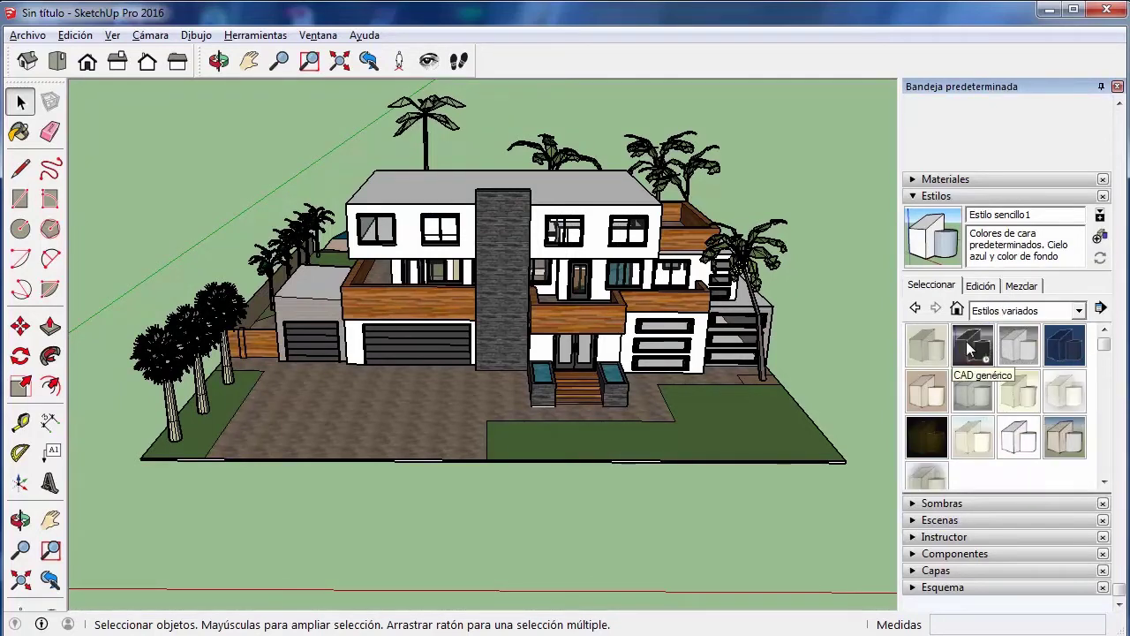
Try Aglomerado con rotulador fino, CAD genérico, Cursiva PSO and Fondo azul, ending on Garabato en masonita.
click(925, 345)
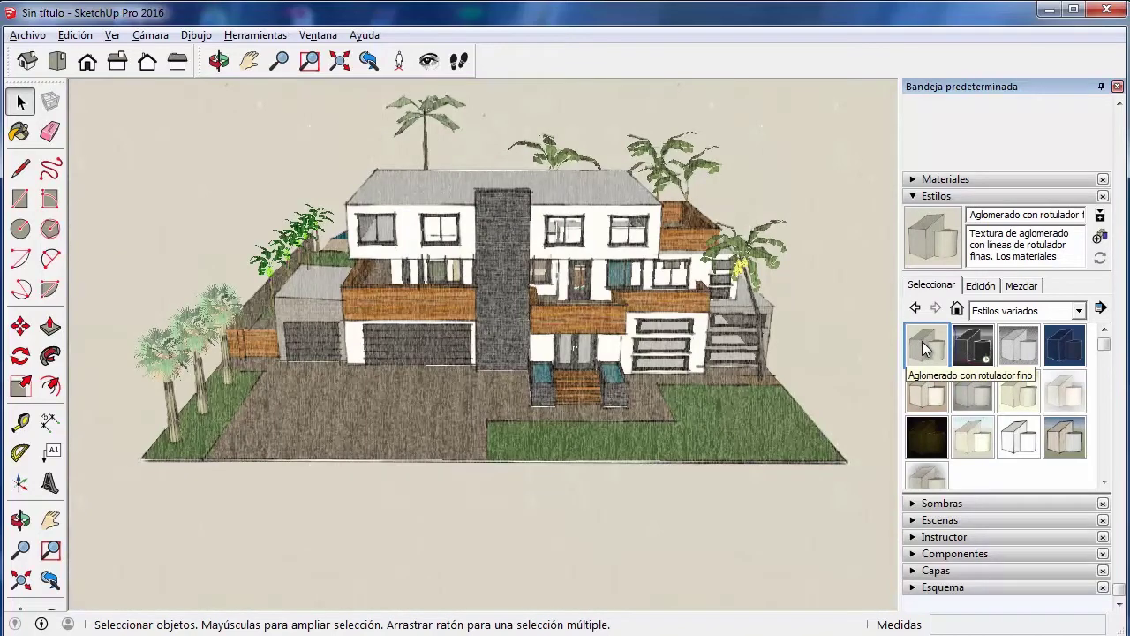
click(977, 351)
mouse_move(548, 265)
middle_down()
mouse_move(447, 139)
mouse_move(530, 309)
middle_up()
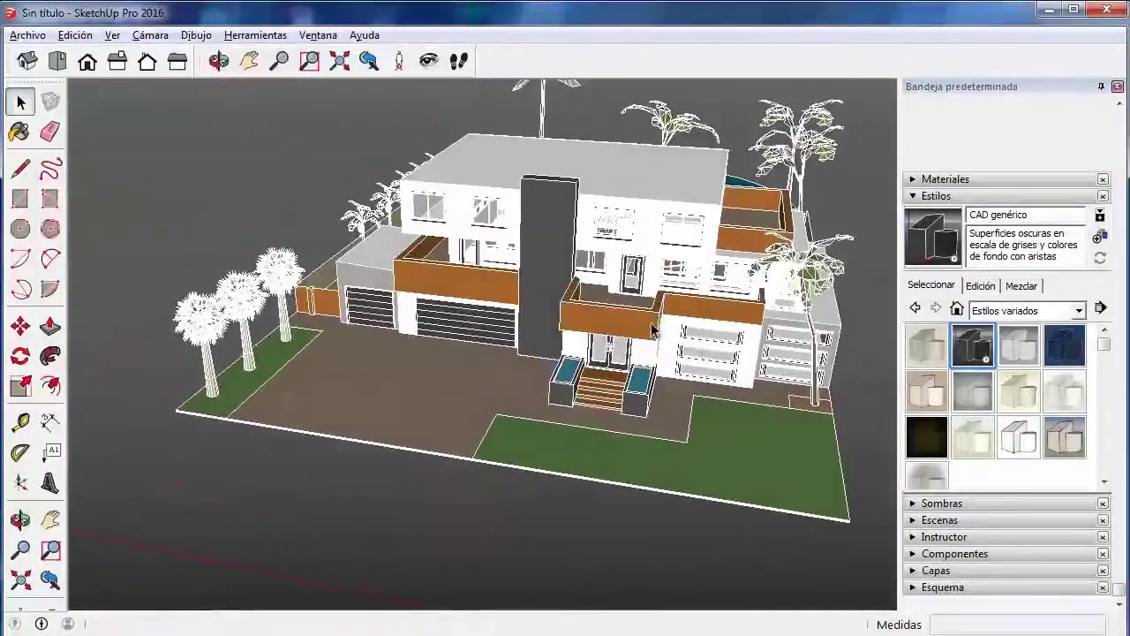
click(1018, 350)
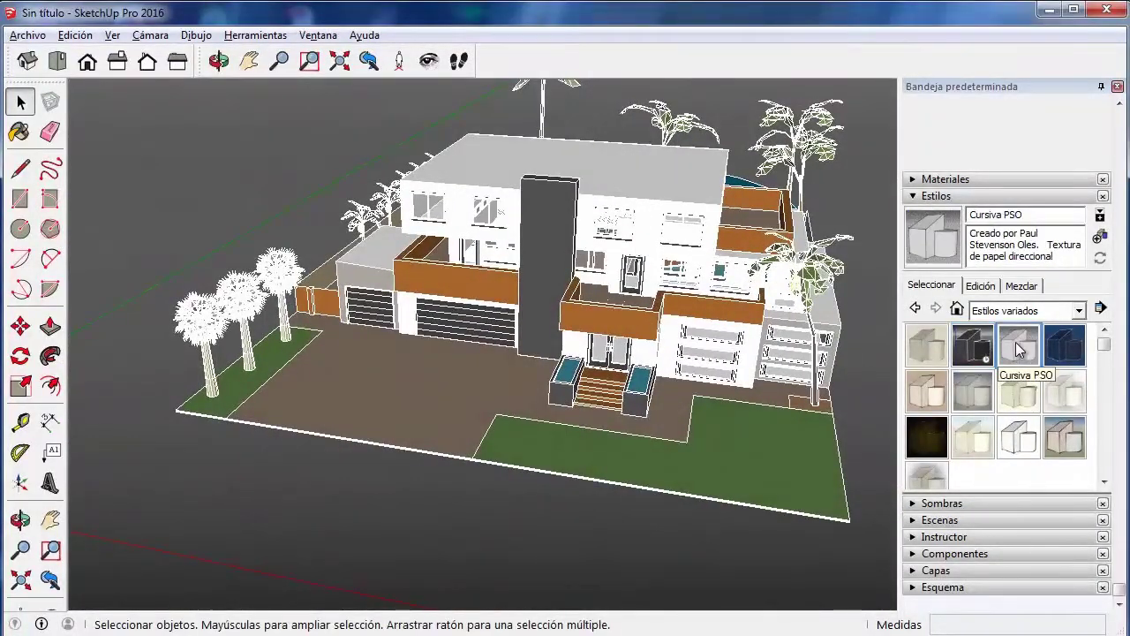
click(1066, 350)
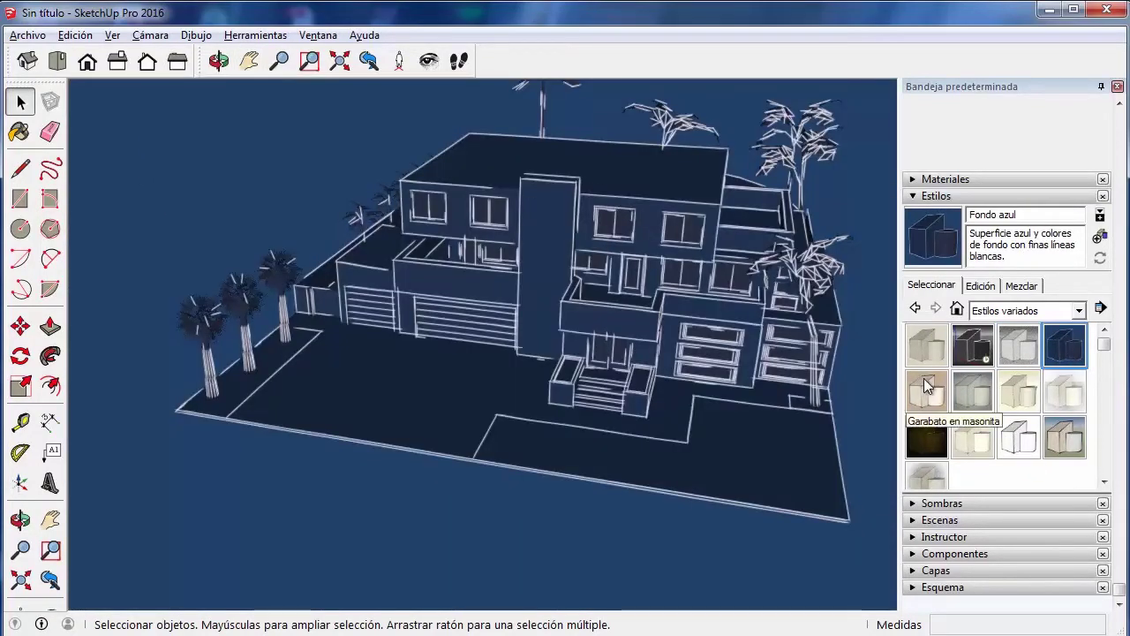
click(933, 382)
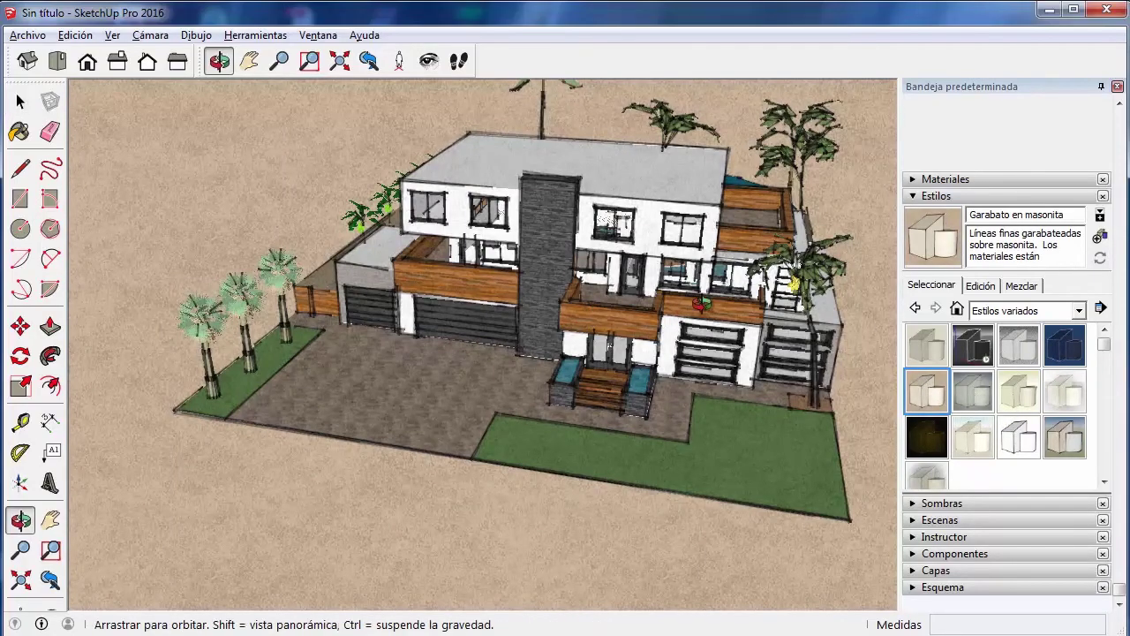
mouse_move(588, 318)
middle_down()
mouse_move(386, 342)
mouse_move(552, 318)
middle_up()
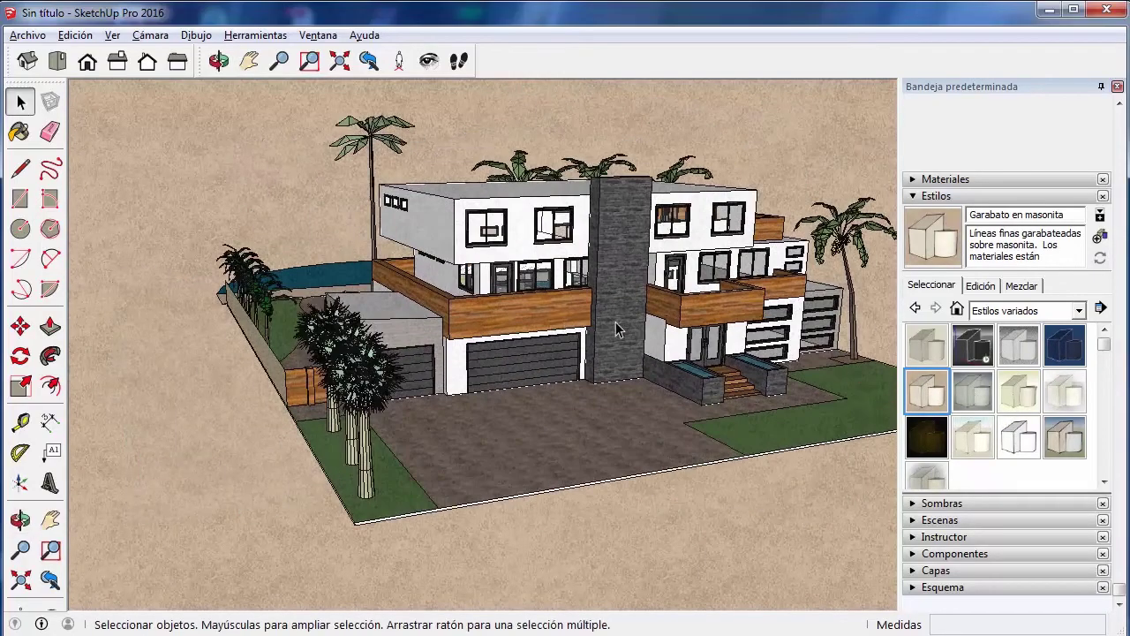
middle_drag(672, 306, 527, 285)
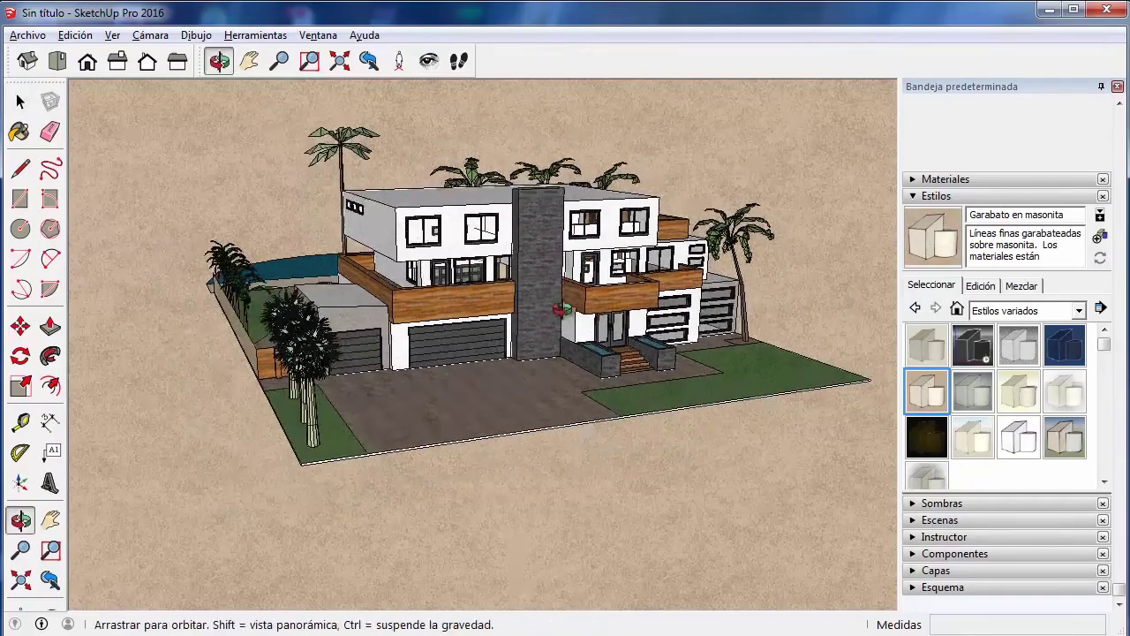
Zoom and pan onto the garages and balcony, then try Graduado PSO and Lápiz en papel cebolla.
scroll(548, 274, up, 2)
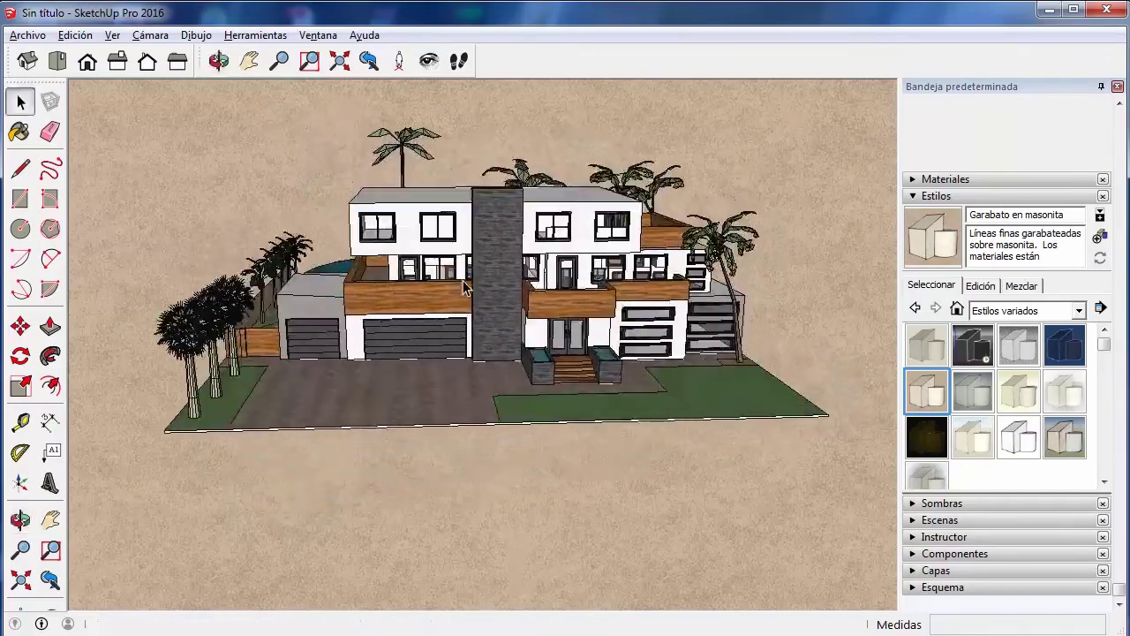
scroll(574, 265, up, 3)
scroll(596, 254, up, 2)
scroll(603, 250, up, 2)
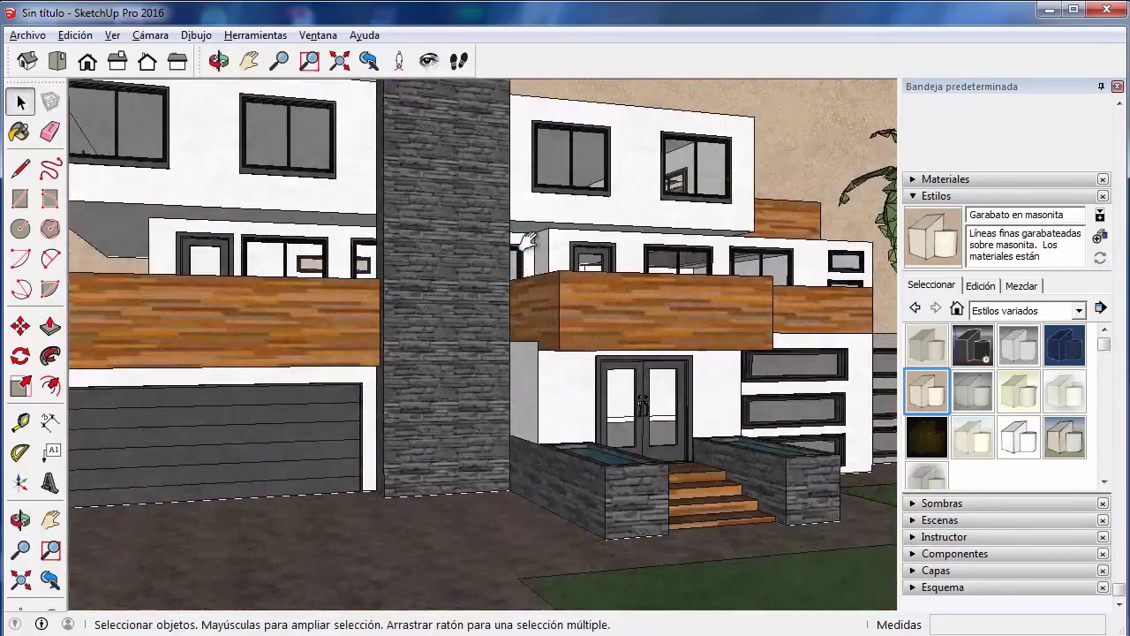
shift+middle_drag(603, 251, 765, 247)
scroll(765, 247, up, 2)
key(space)
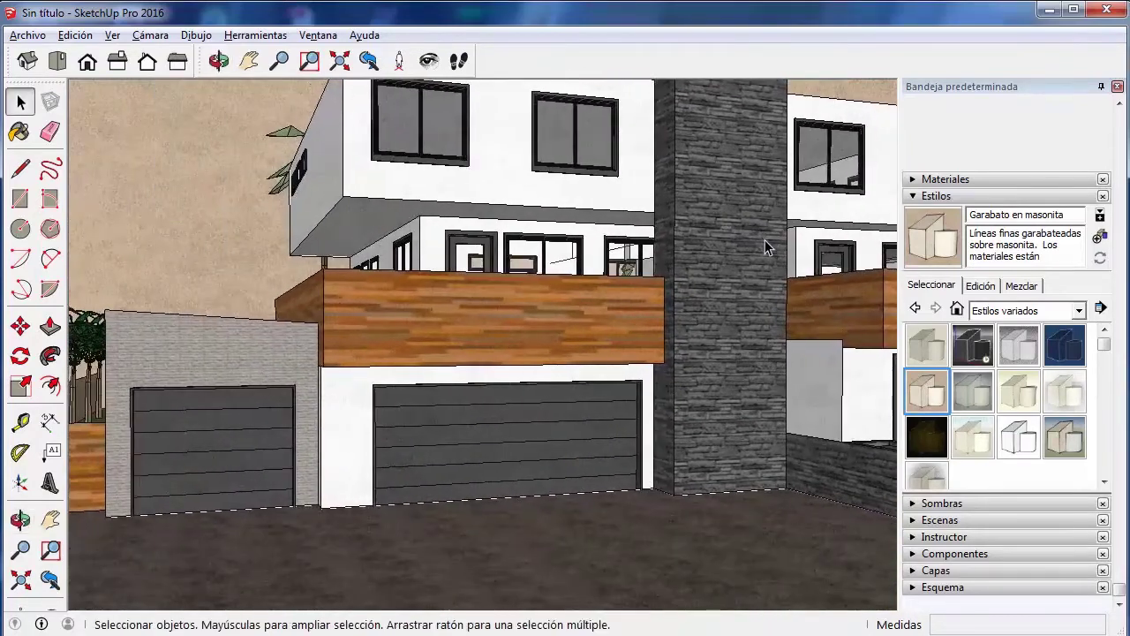
click(986, 391)
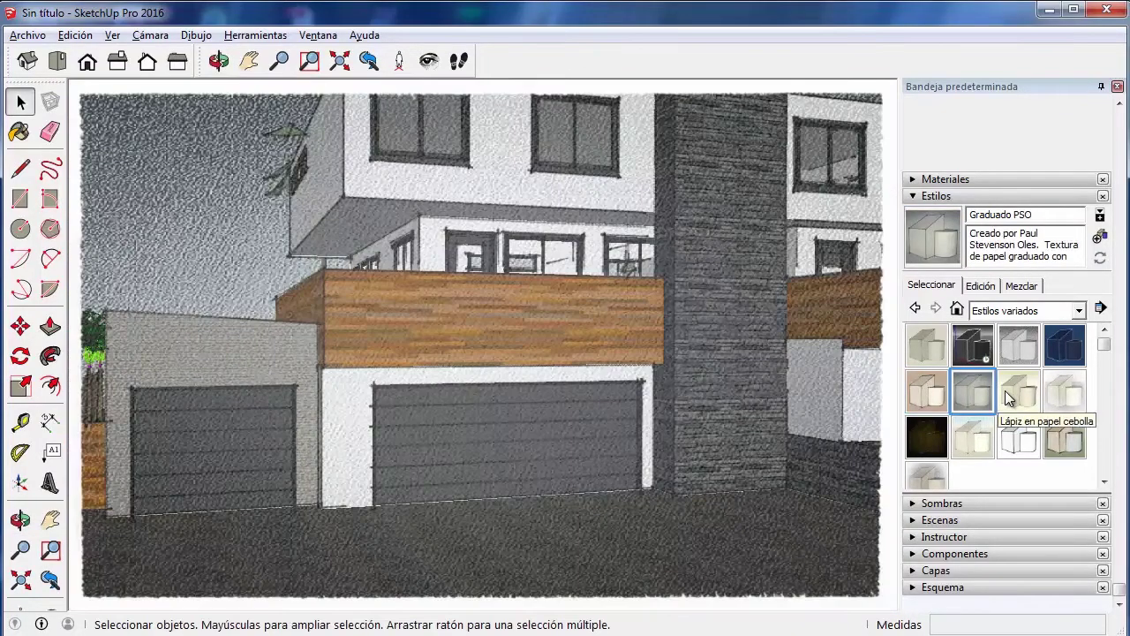
click(1009, 398)
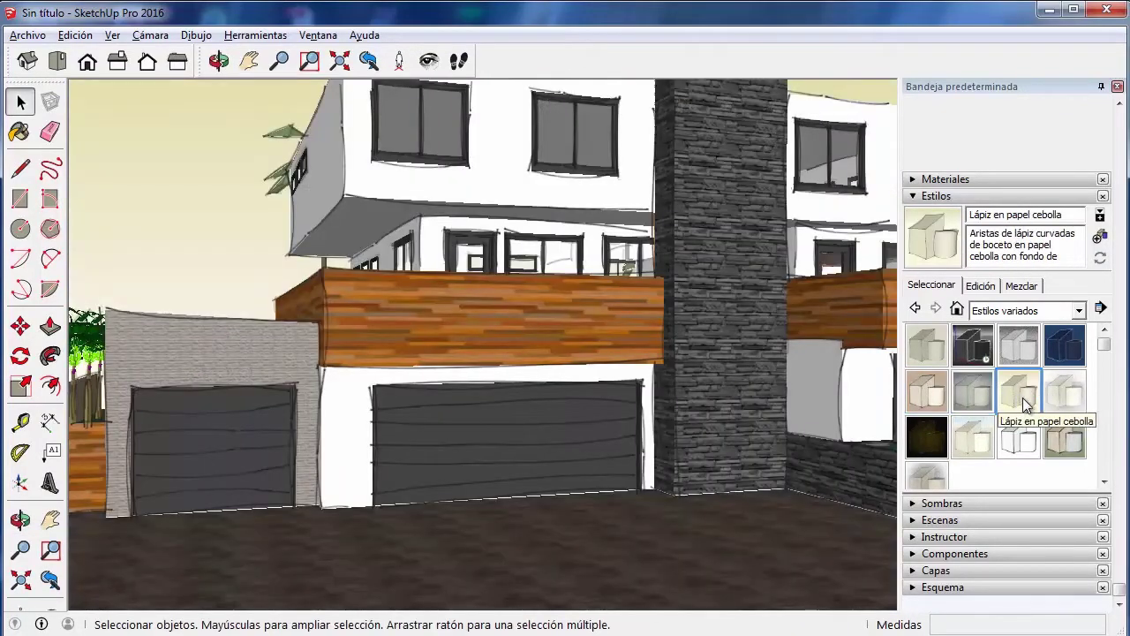
Try Nieve PSO, Pantalla monocromo, watercolour, marker and brush styles, ending on Viñeta PSO.
click(1067, 398)
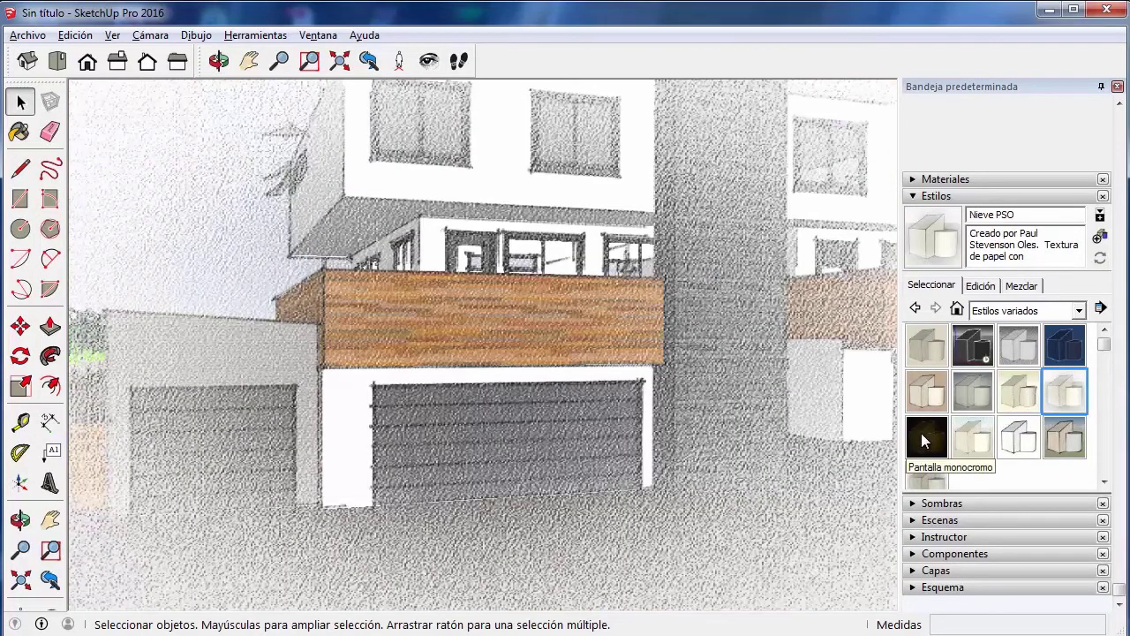
click(921, 435)
click(972, 437)
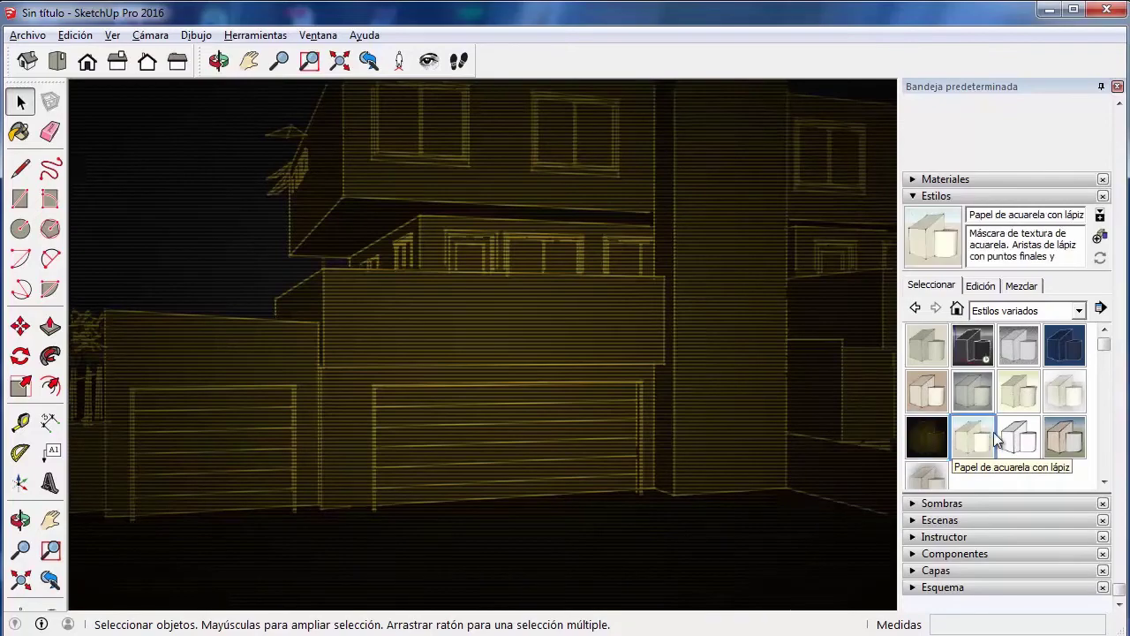
click(1022, 437)
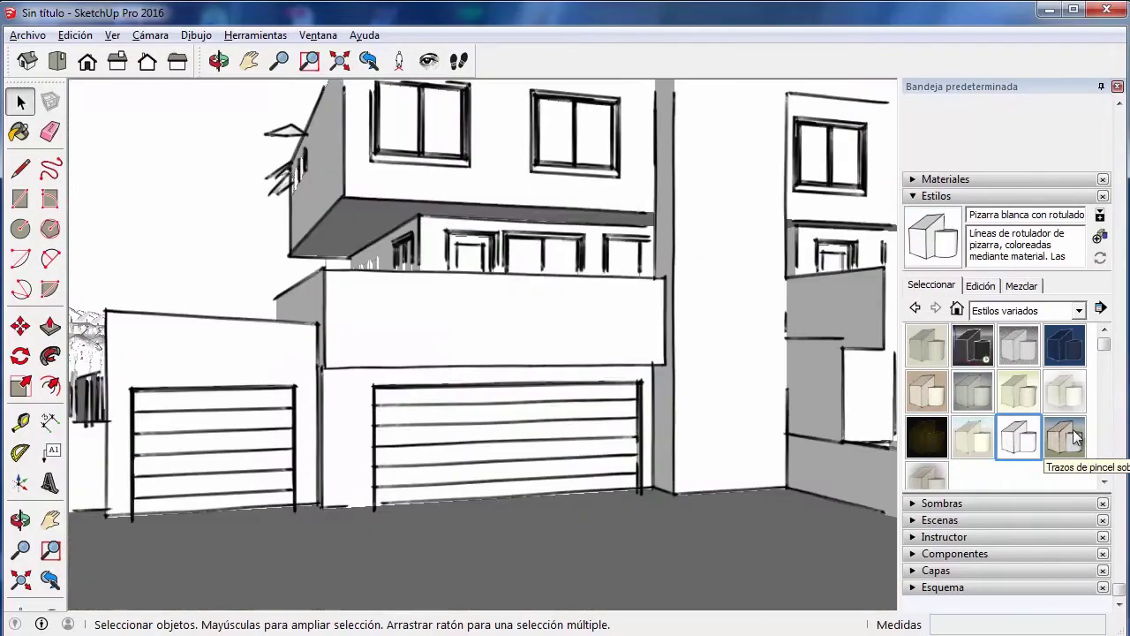
click(1075, 434)
click(925, 475)
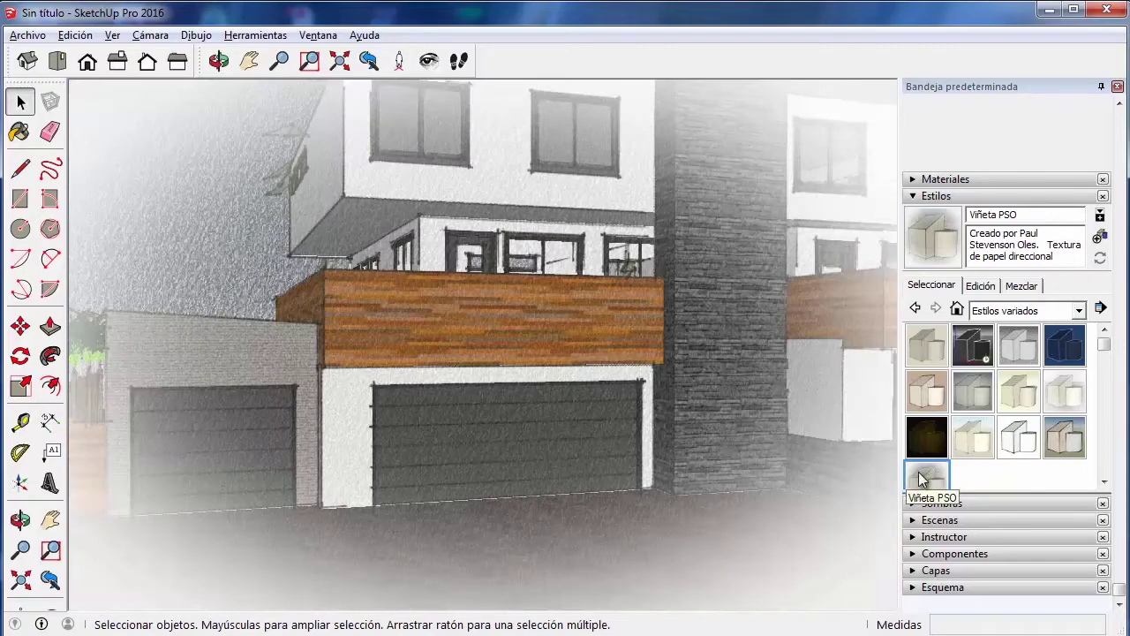
click(1079, 315)
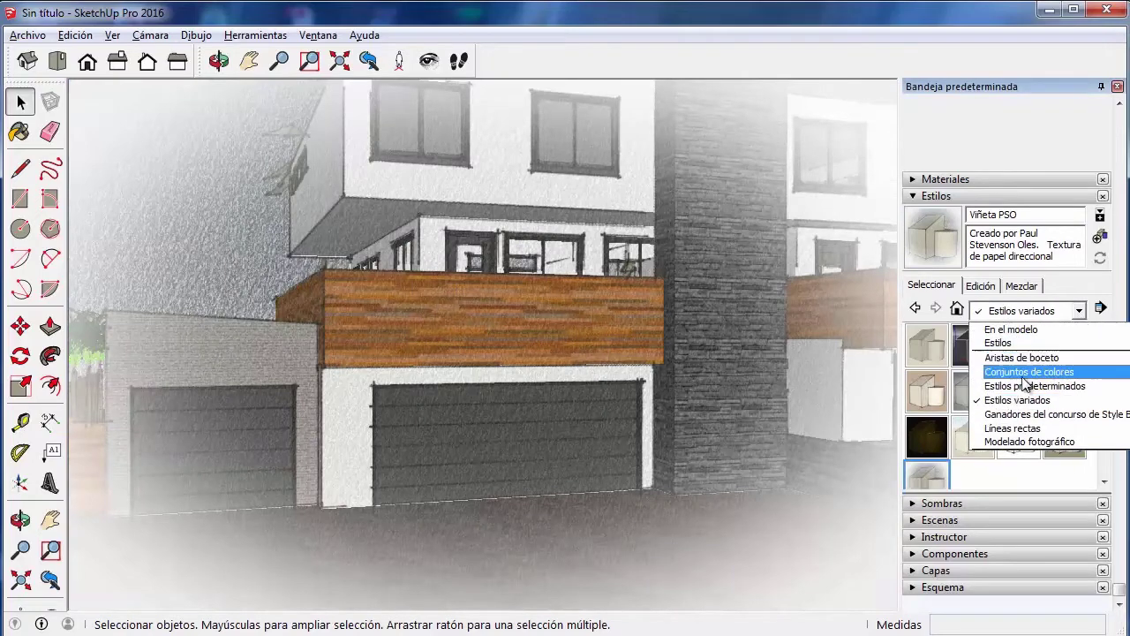
Render the house with the Líneas rectas 10 px, then 01 px styles.
click(1036, 430)
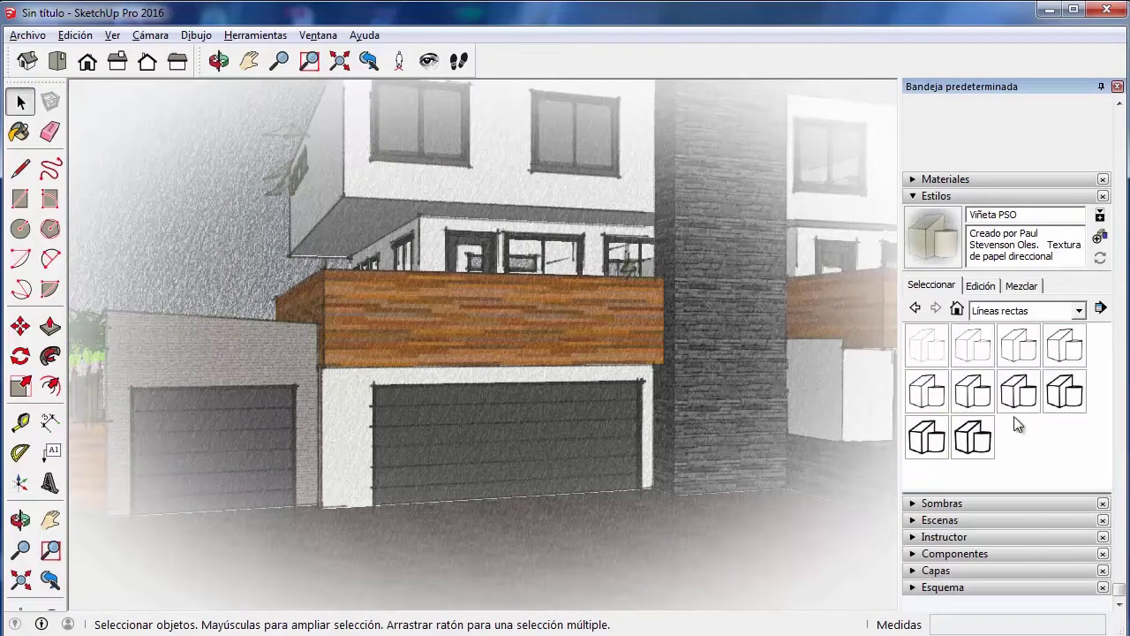
click(971, 437)
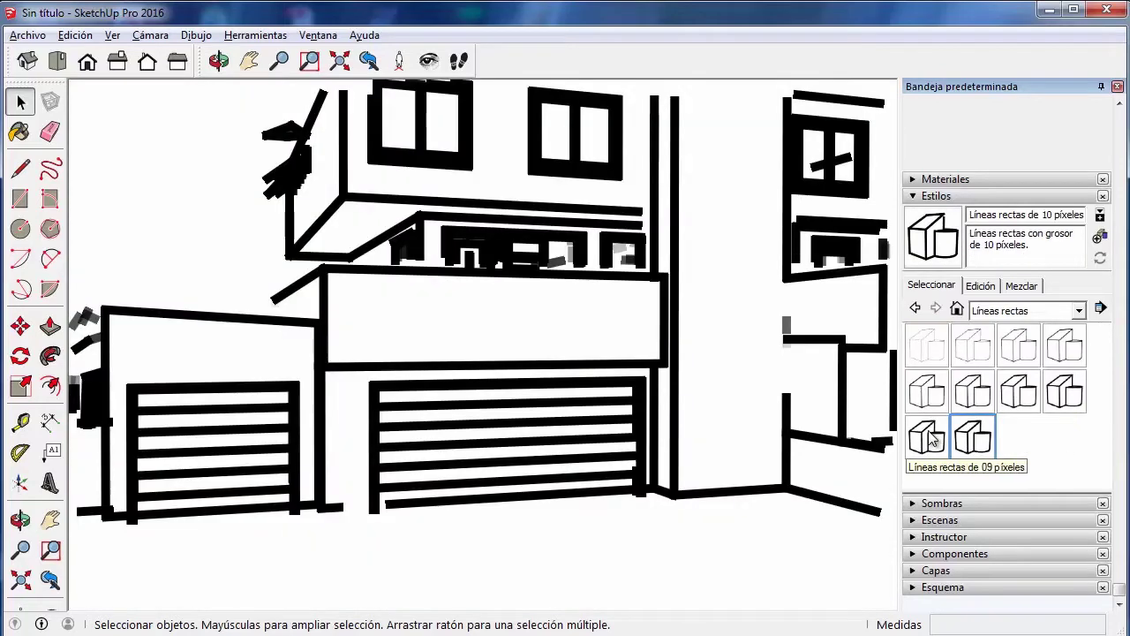
click(929, 351)
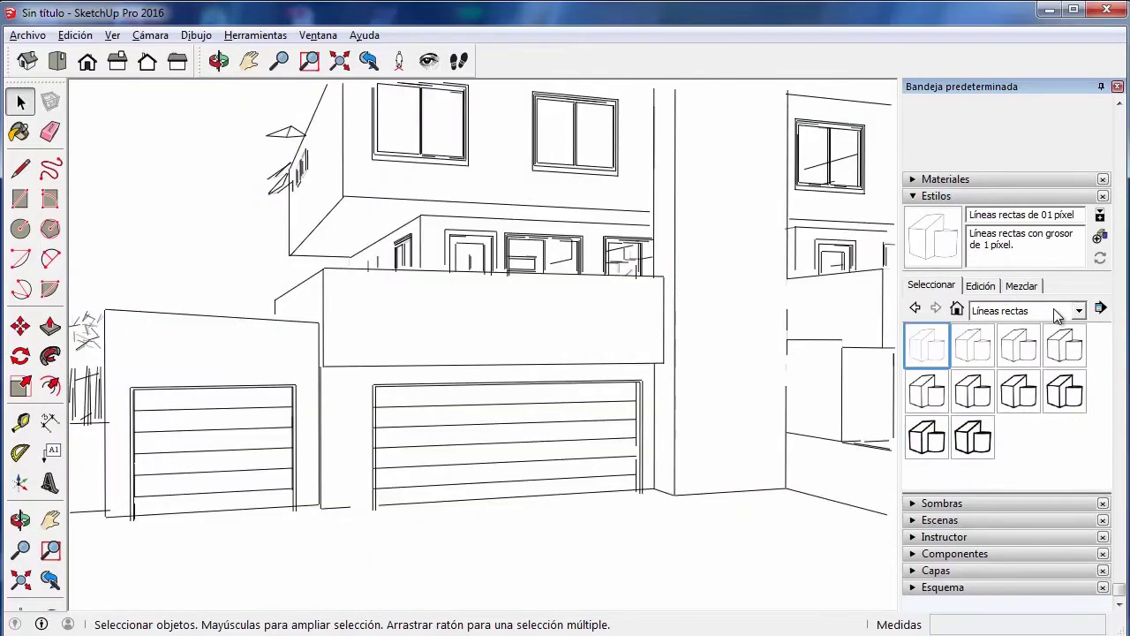
Apply the cyan Modelado fotográfico style, then browse the styles in the model.
click(1054, 308)
click(1019, 443)
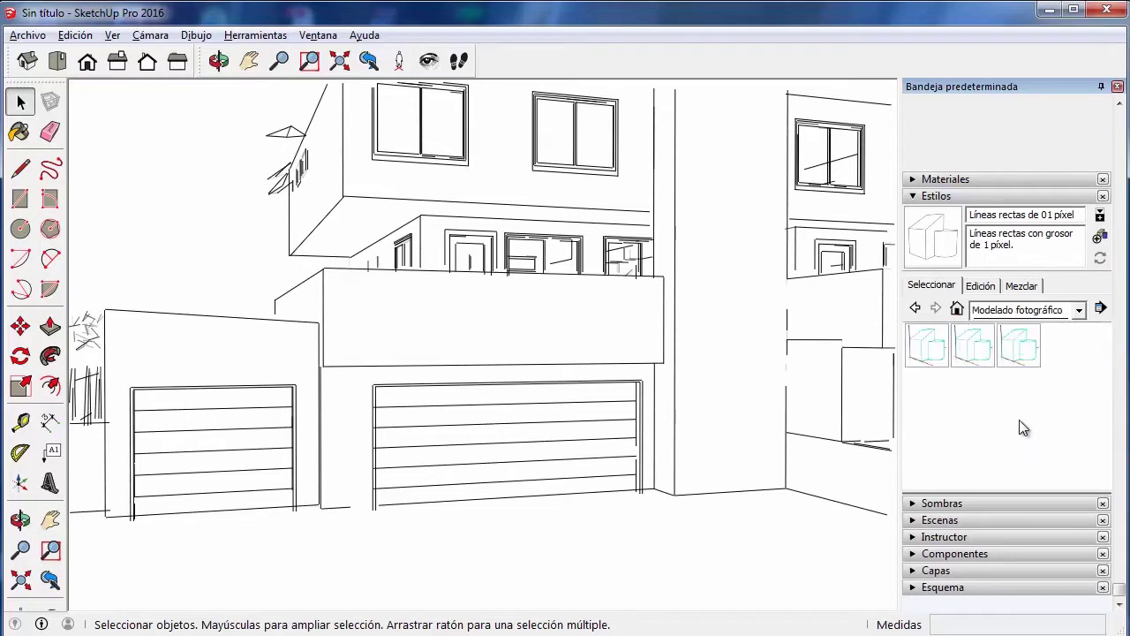
click(941, 354)
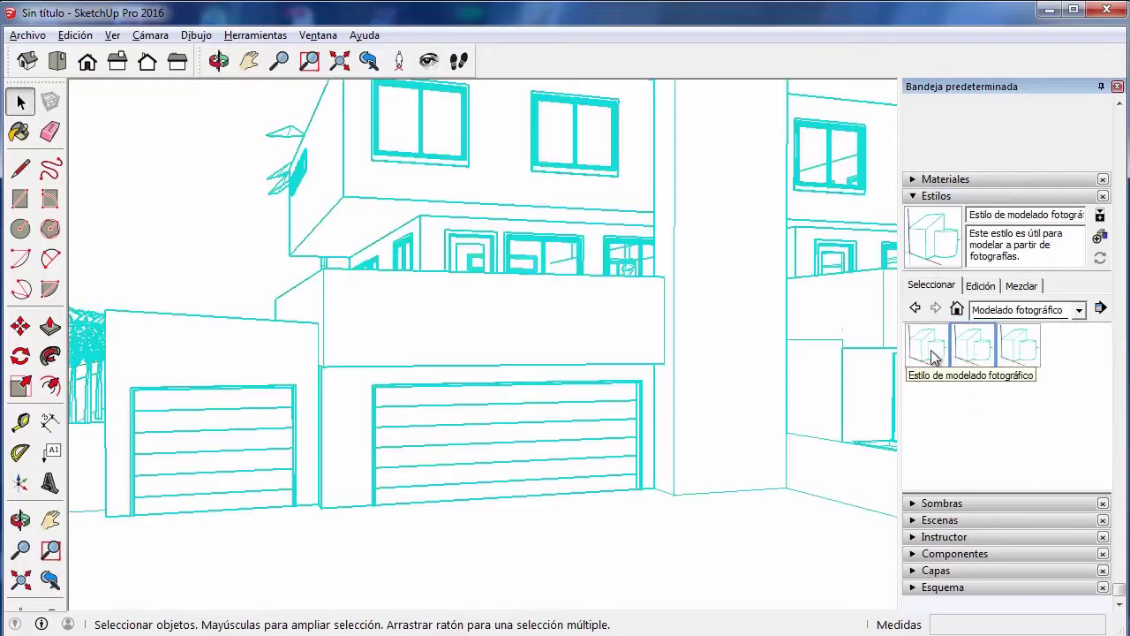
click(1029, 311)
click(1015, 325)
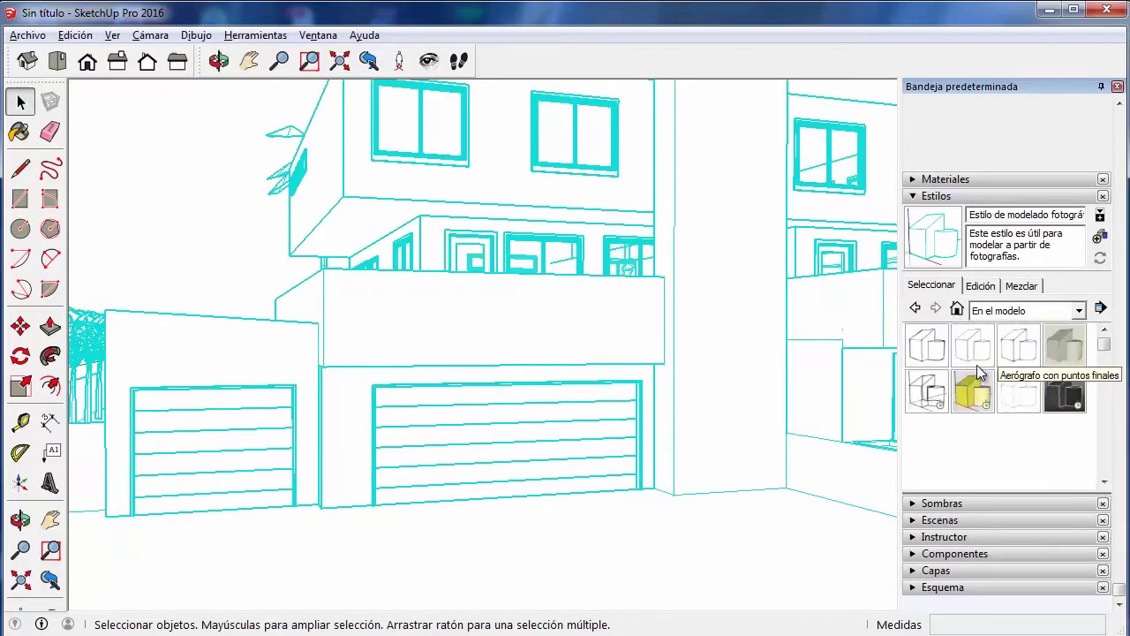
scroll(980, 375, down, 1)
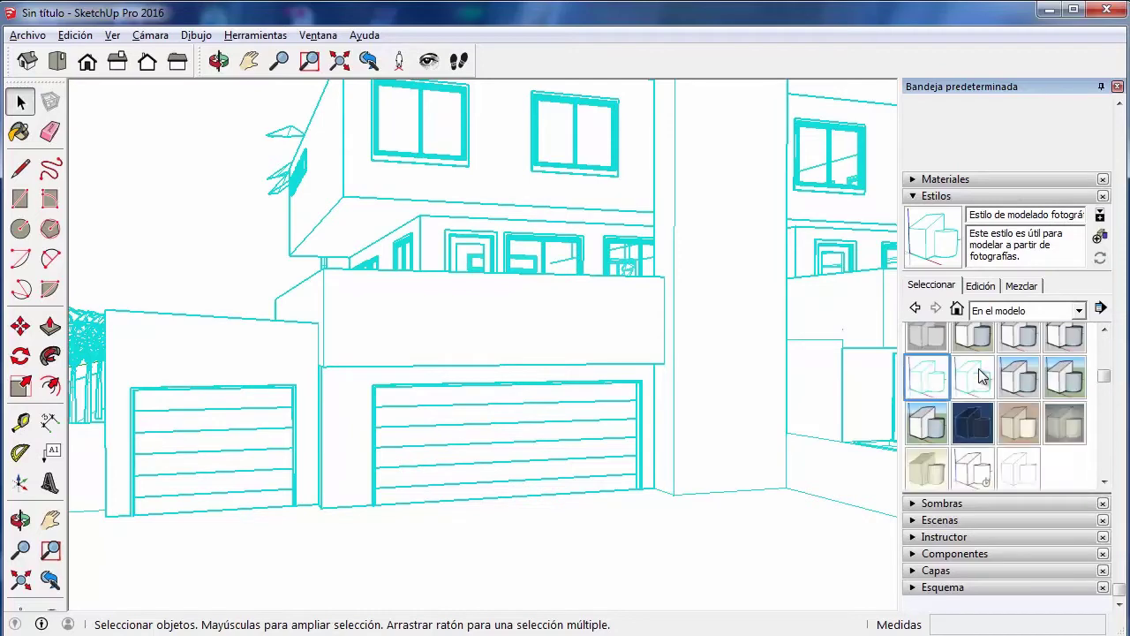
scroll(981, 371, down, 3)
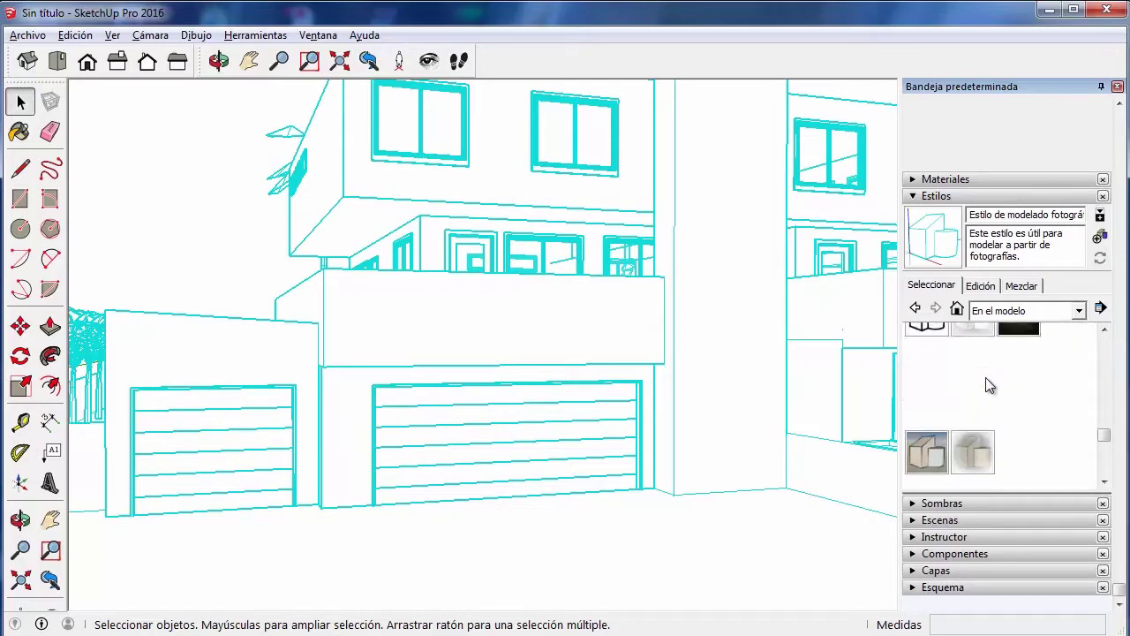
scroll(982, 371, down, 2)
Reapply Viñeta PSO, select and deselect the house, and bring up Archivo's export choices.
click(980, 358)
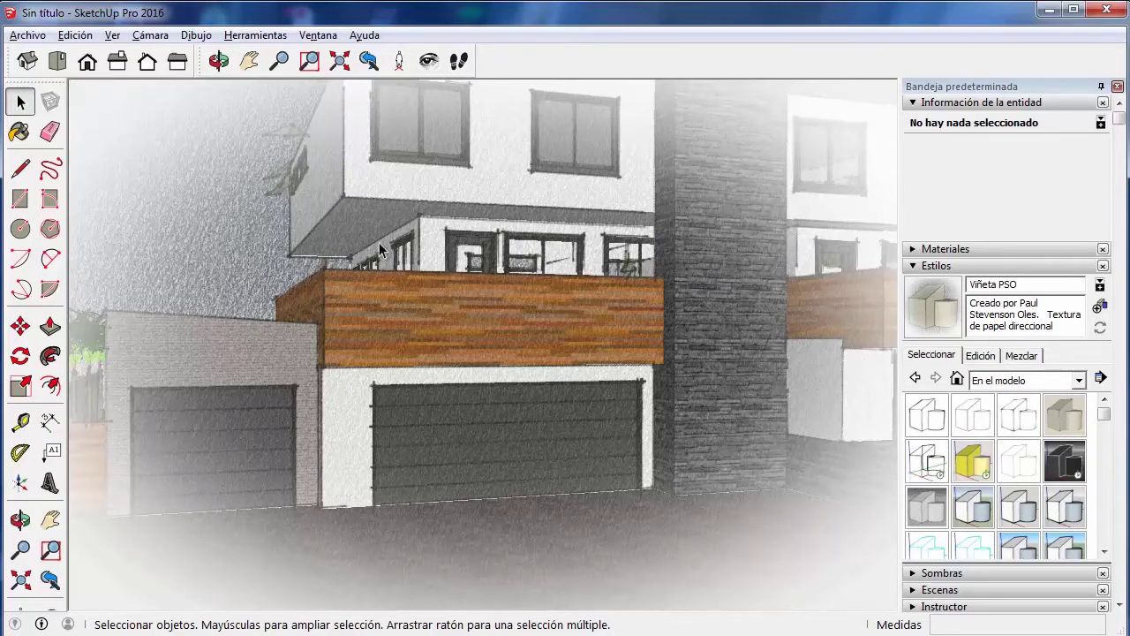
click(522, 274)
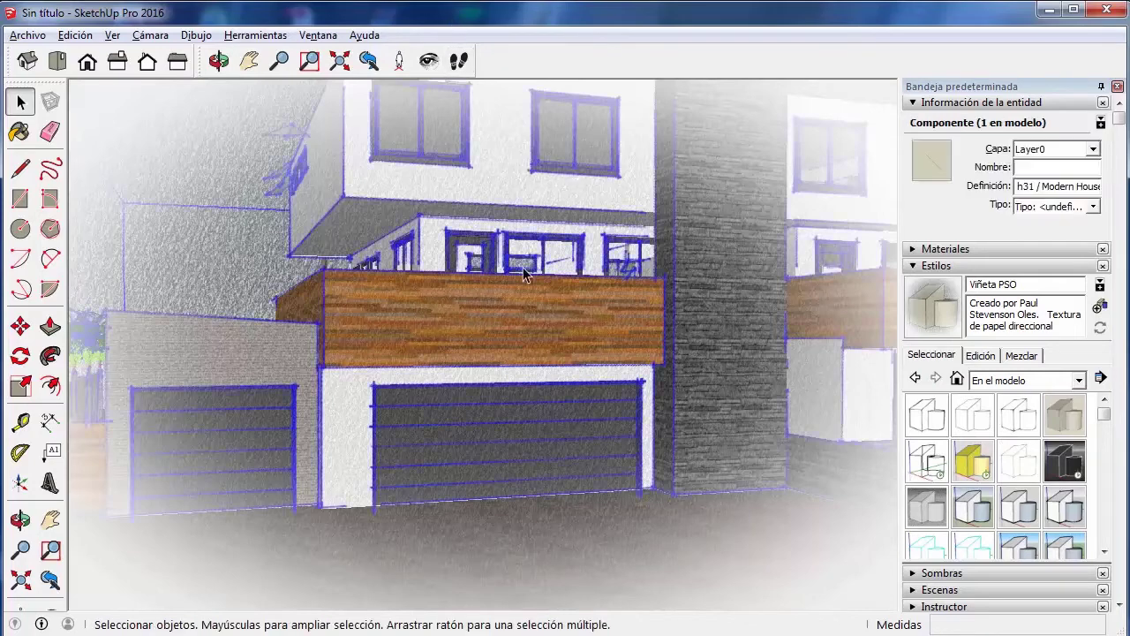
click(250, 147)
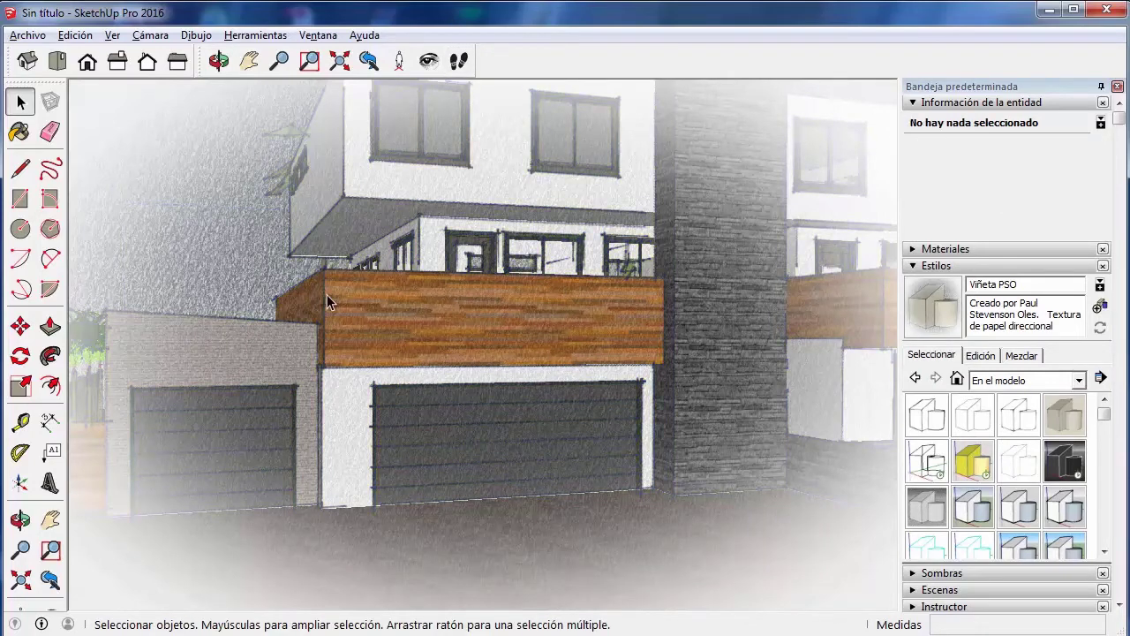
click(25, 35)
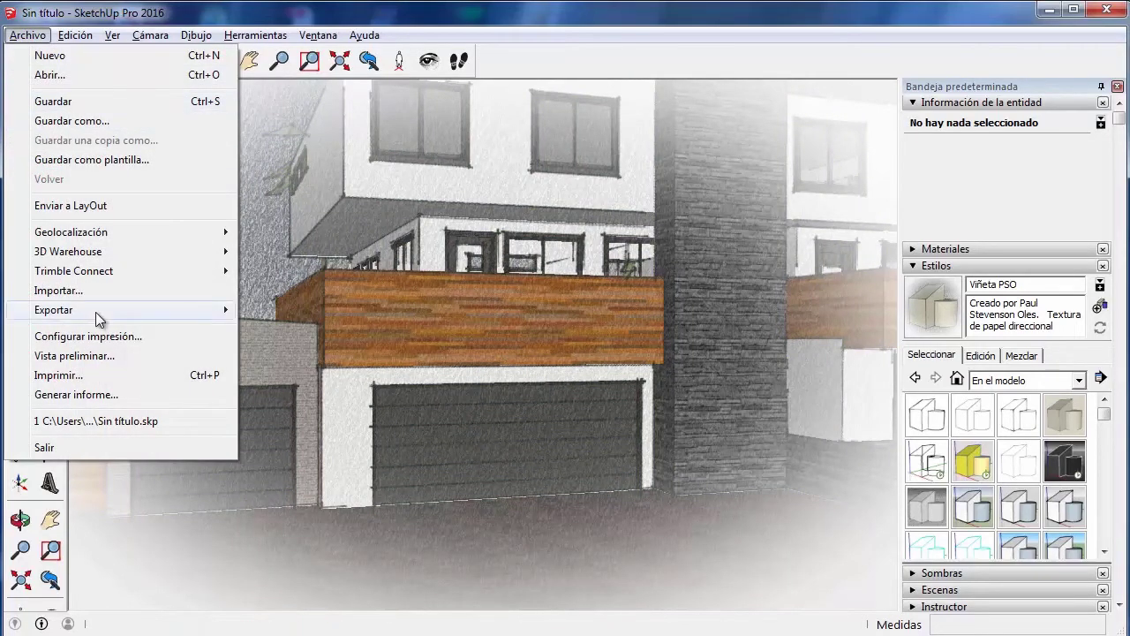
mouse_move(53, 309)
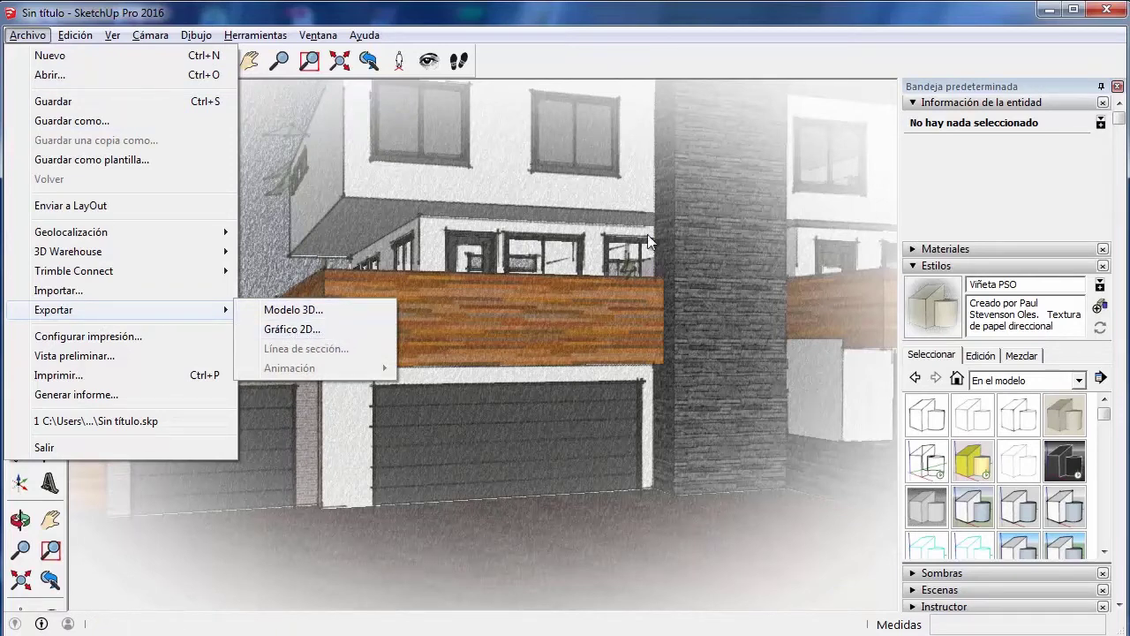
Name the 2D graphic export 1 and set JPG options to screen size with mid quality.
click(300, 330)
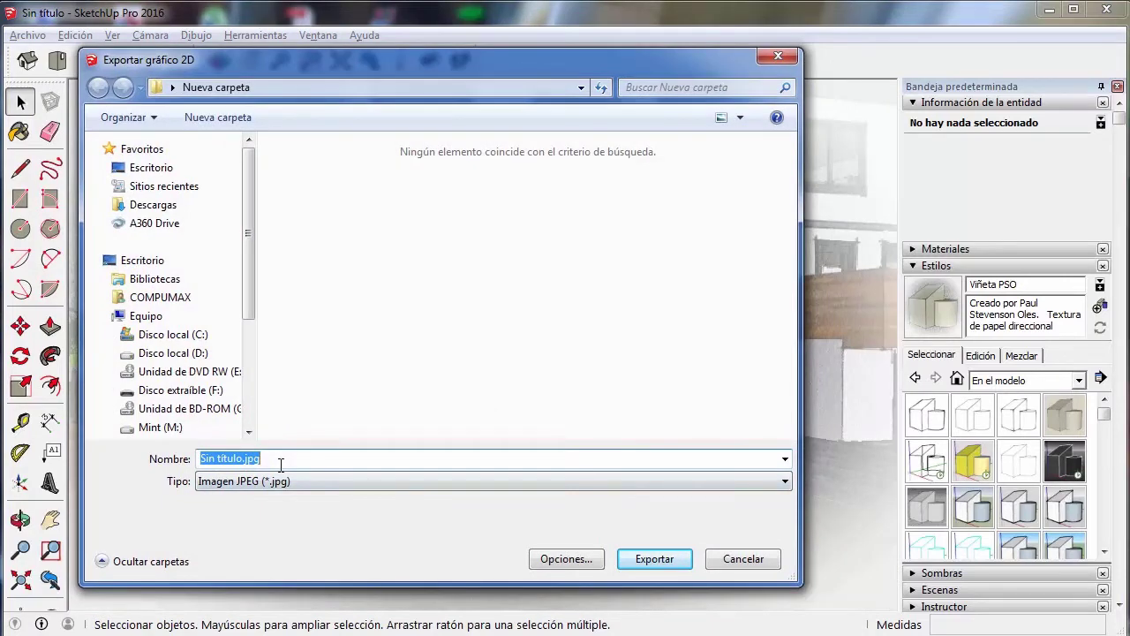
text(1)
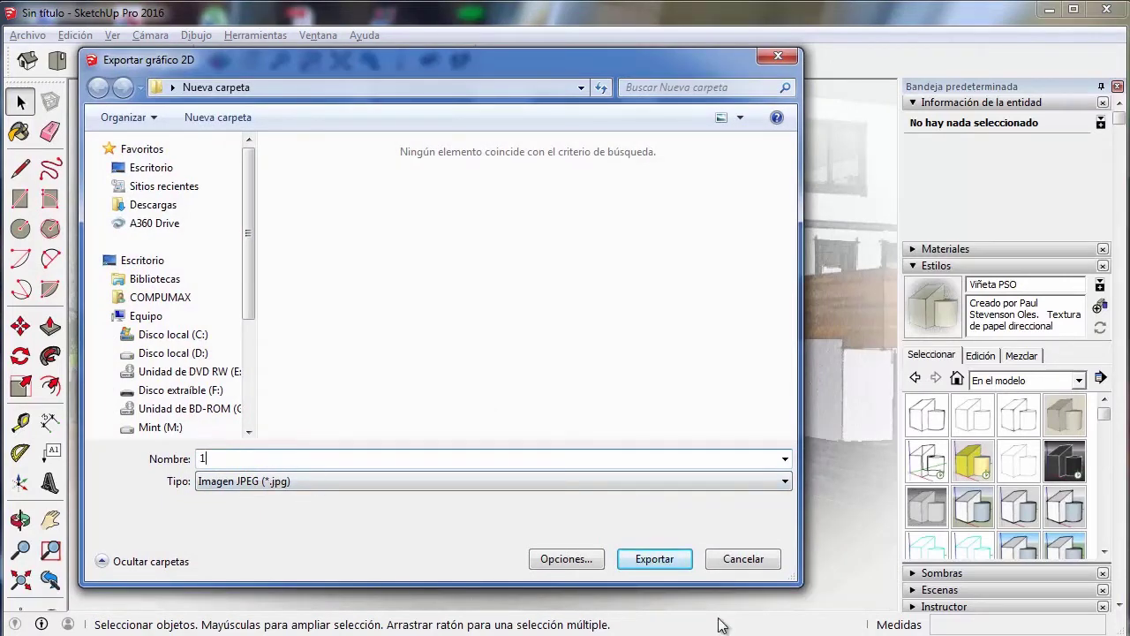
click(566, 558)
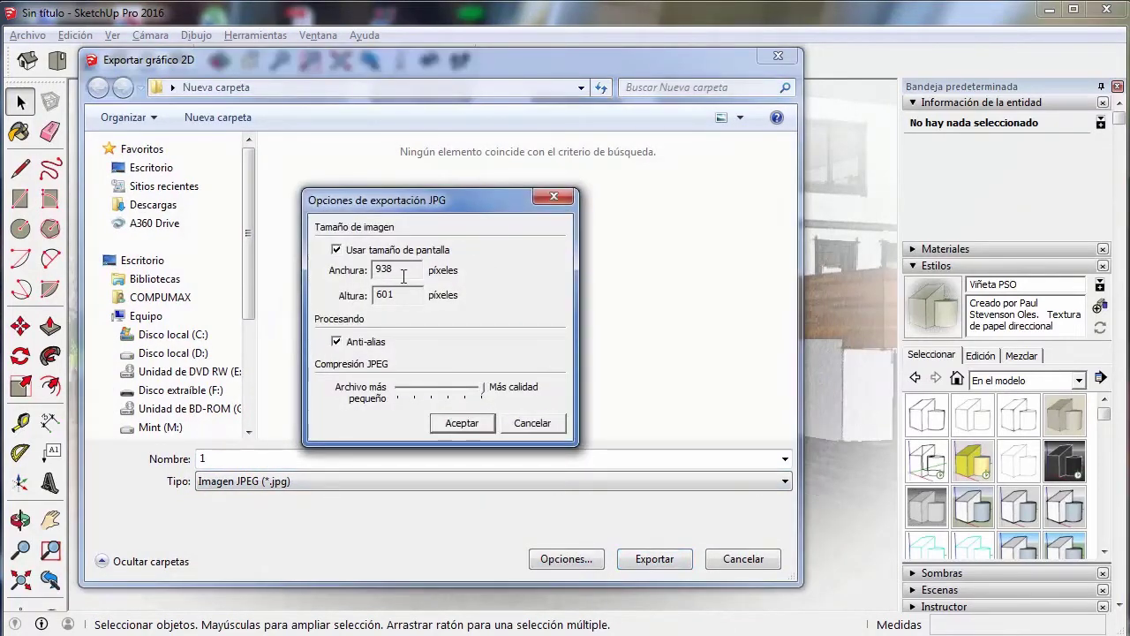
drag(394, 269, 349, 272)
click(352, 252)
drag(412, 278, 336, 283)
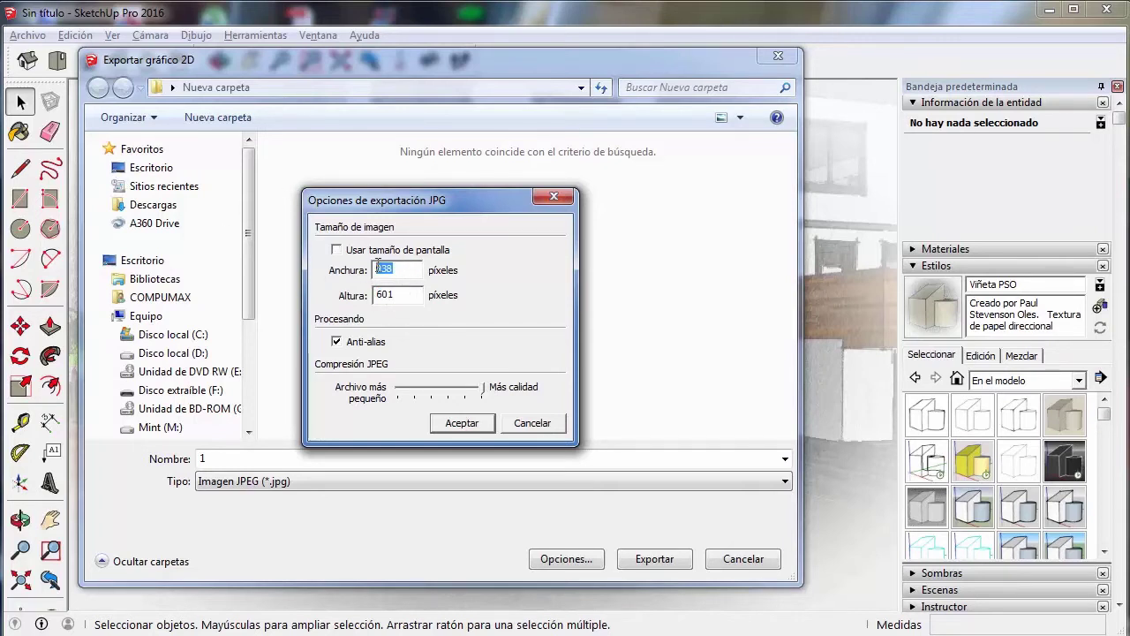
click(373, 255)
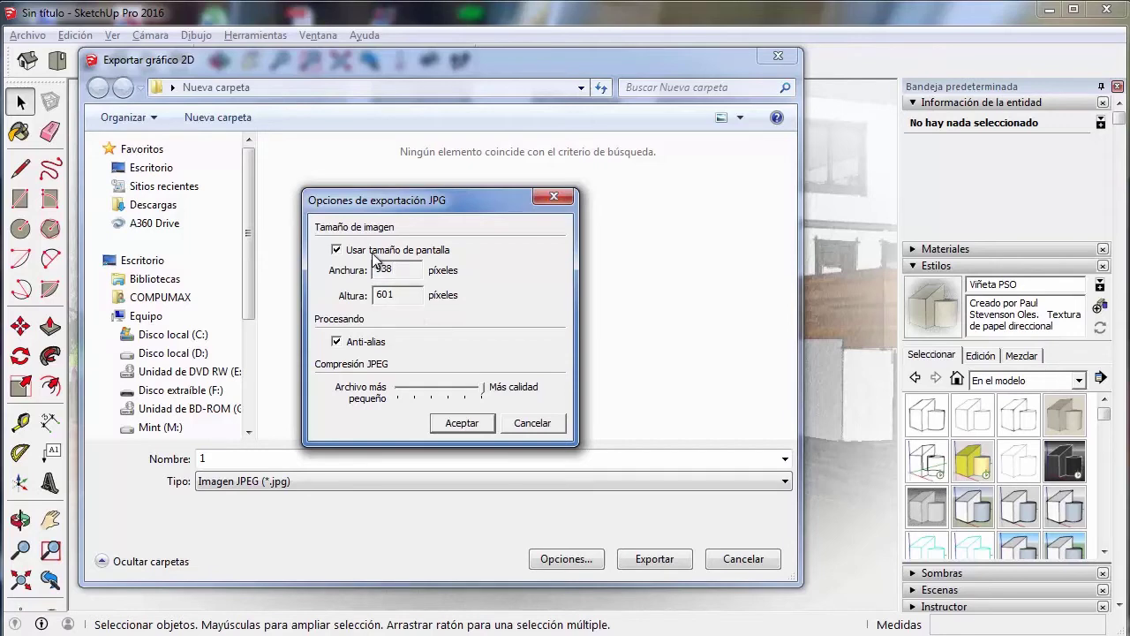
drag(484, 390, 430, 390)
click(462, 423)
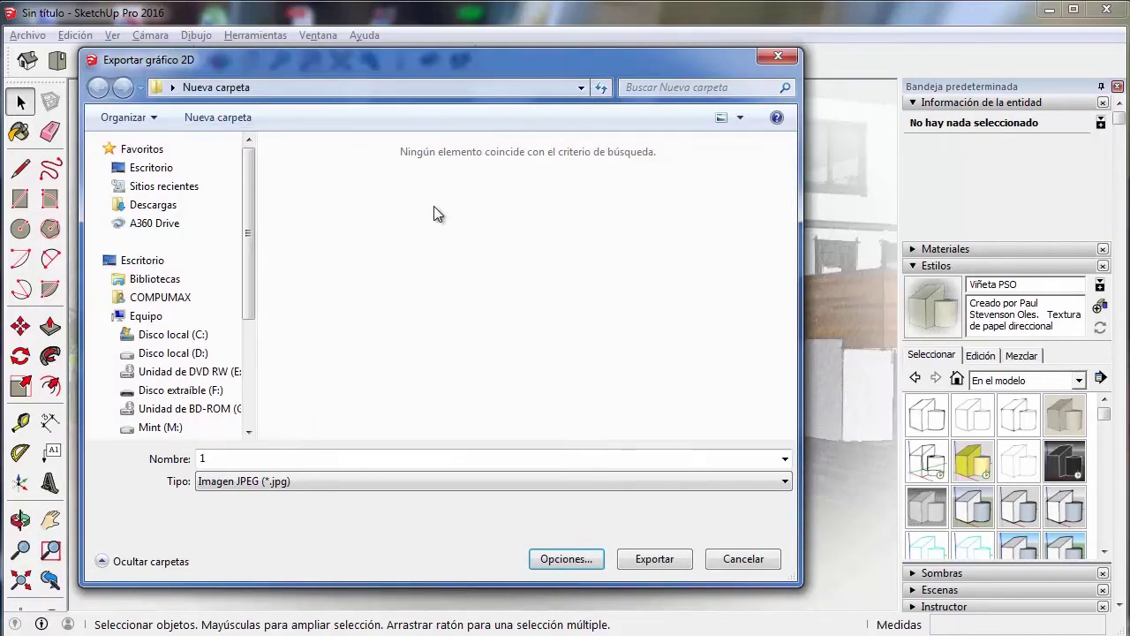
Export the vignette render as 1.jpg into Nueva carpeta and open it in Photo Viewer.
click(643, 559)
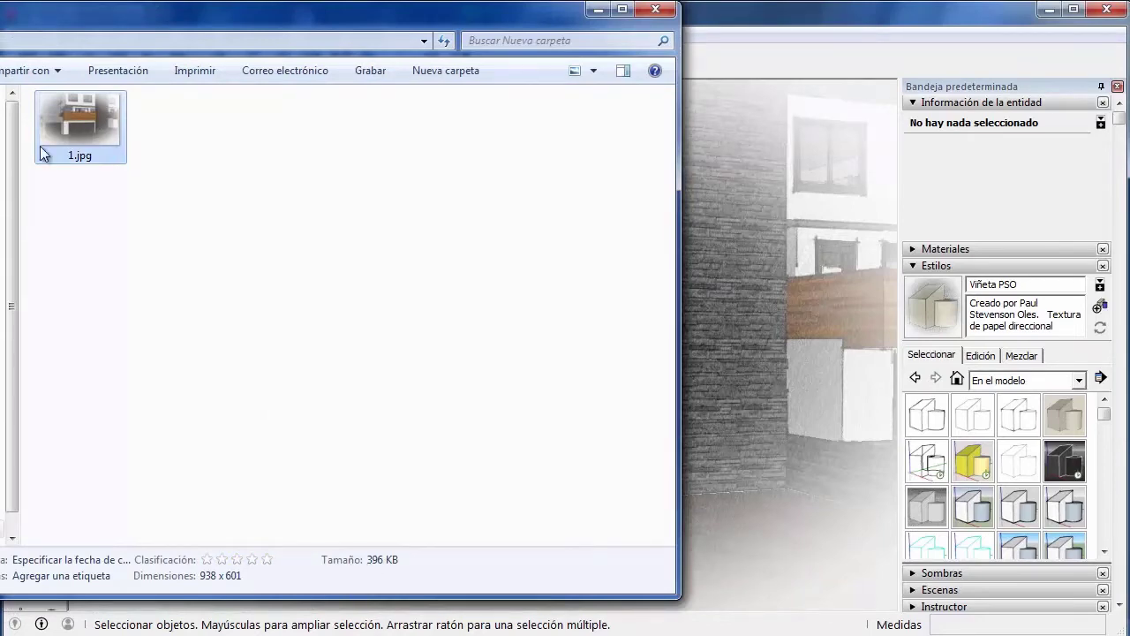
double_click(112, 142)
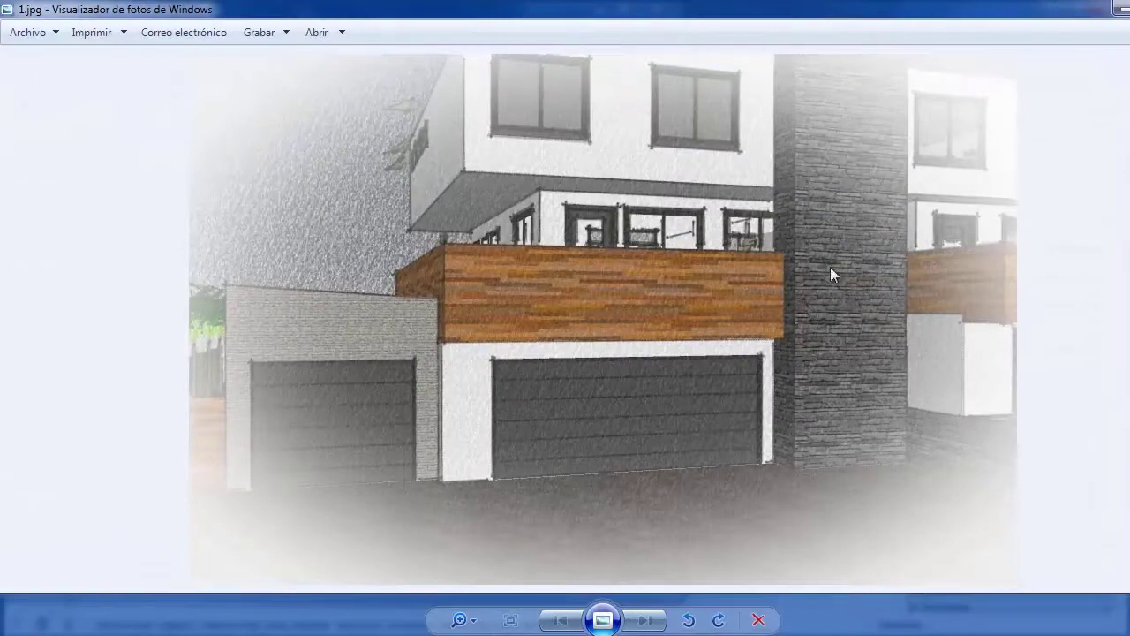
scroll(656, 247, up, 2)
Zoom in and out on 1.jpg, then close the viewer and minimize the folder to reveal SketchUp.
scroll(660, 245, down, 2)
scroll(708, 266, up, 1)
scroll(708, 267, up, 1)
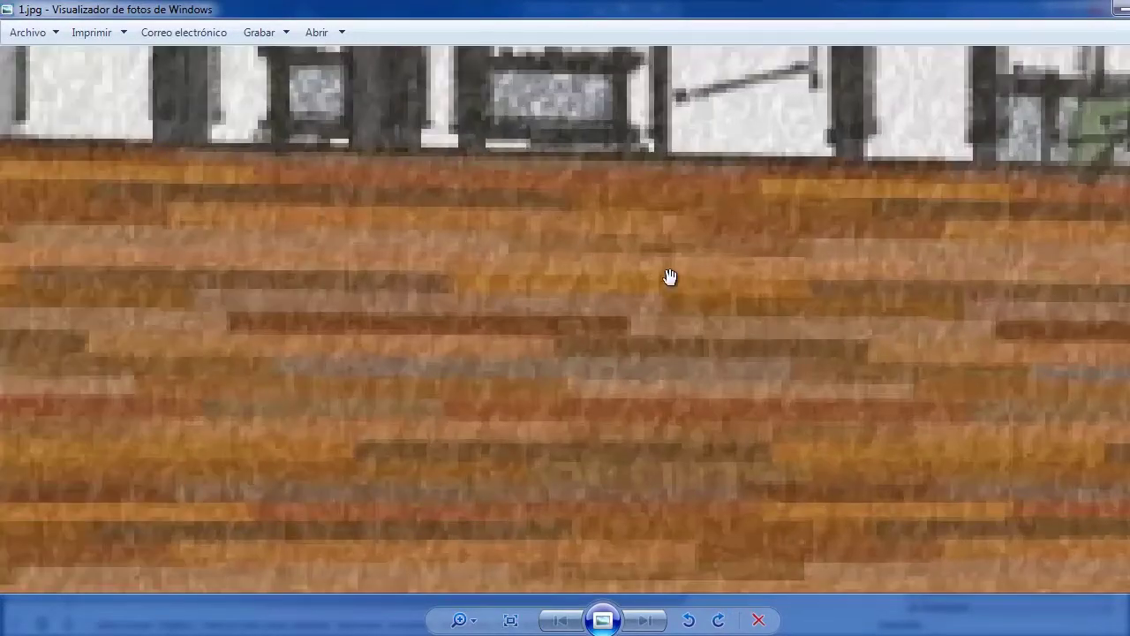
scroll(668, 275, down, 1)
scroll(658, 262, down, 2)
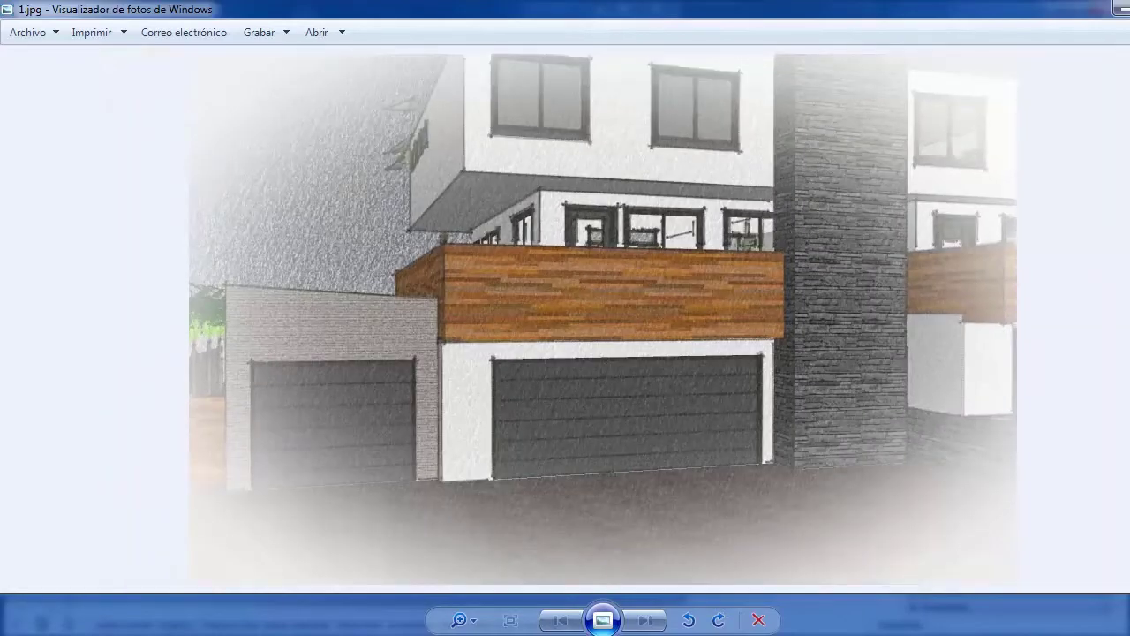
key(alt+F4)
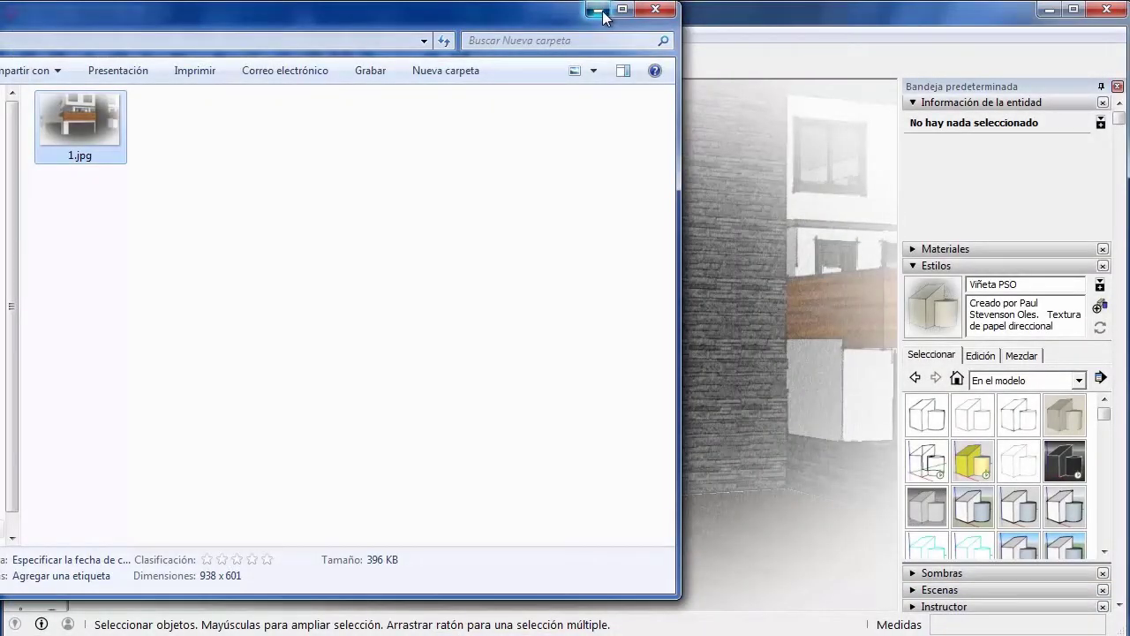
click(598, 9)
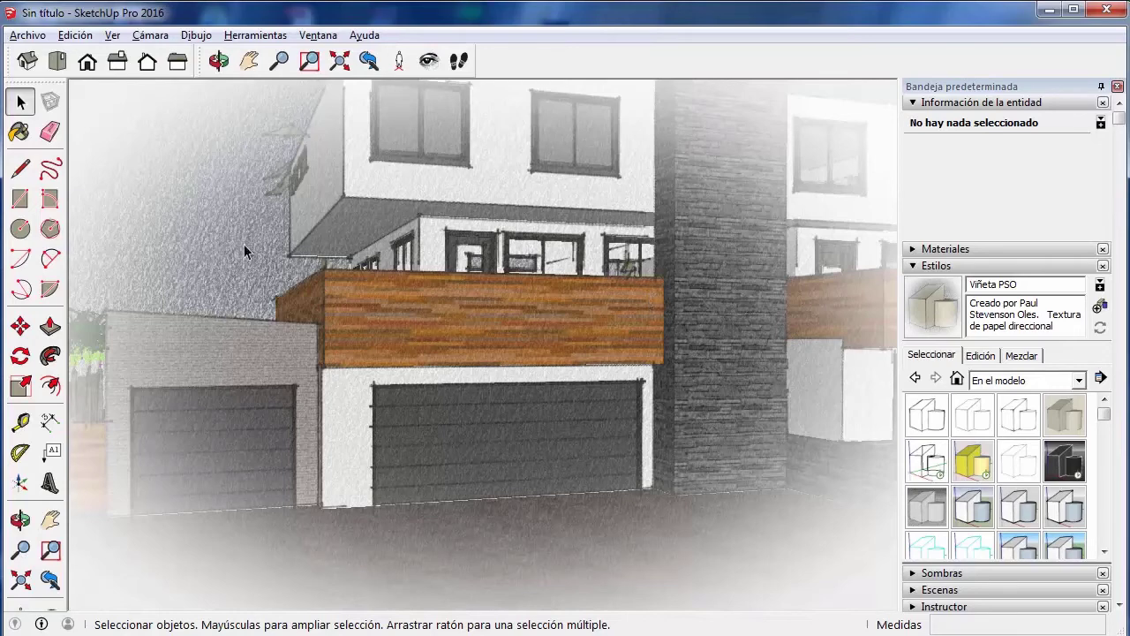
Apply the Estilo sencillo style to the house from the En el modelo styles list.
scroll(1022, 441, down, 3)
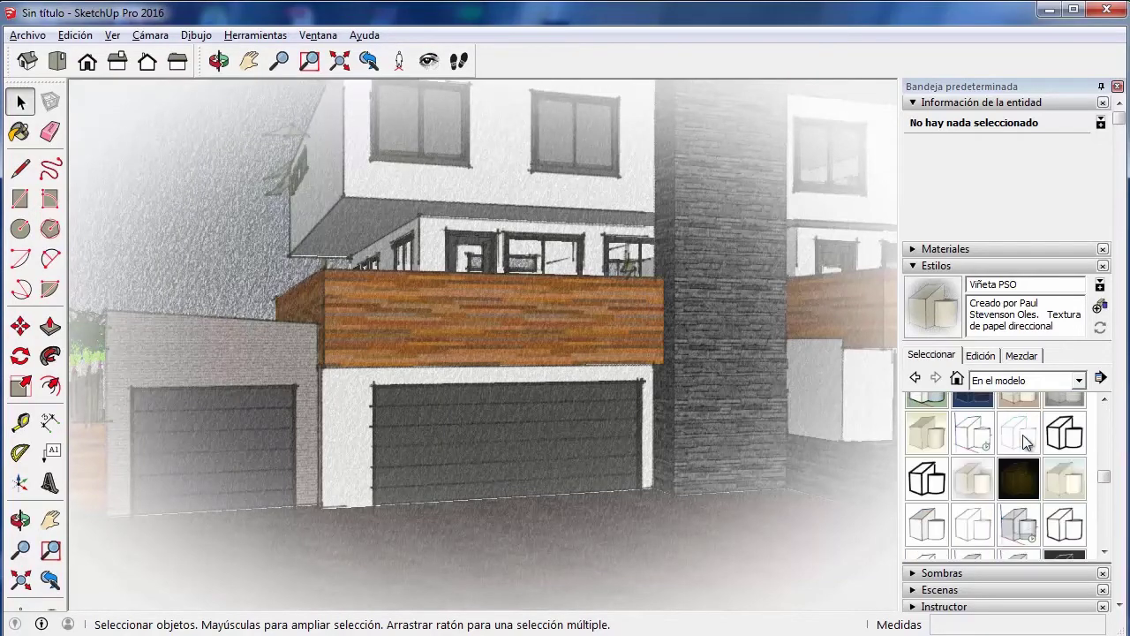
scroll(1024, 442, down, 3)
scroll(1024, 441, up, 1)
scroll(1037, 446, up, 1)
scroll(1042, 448, up, 1)
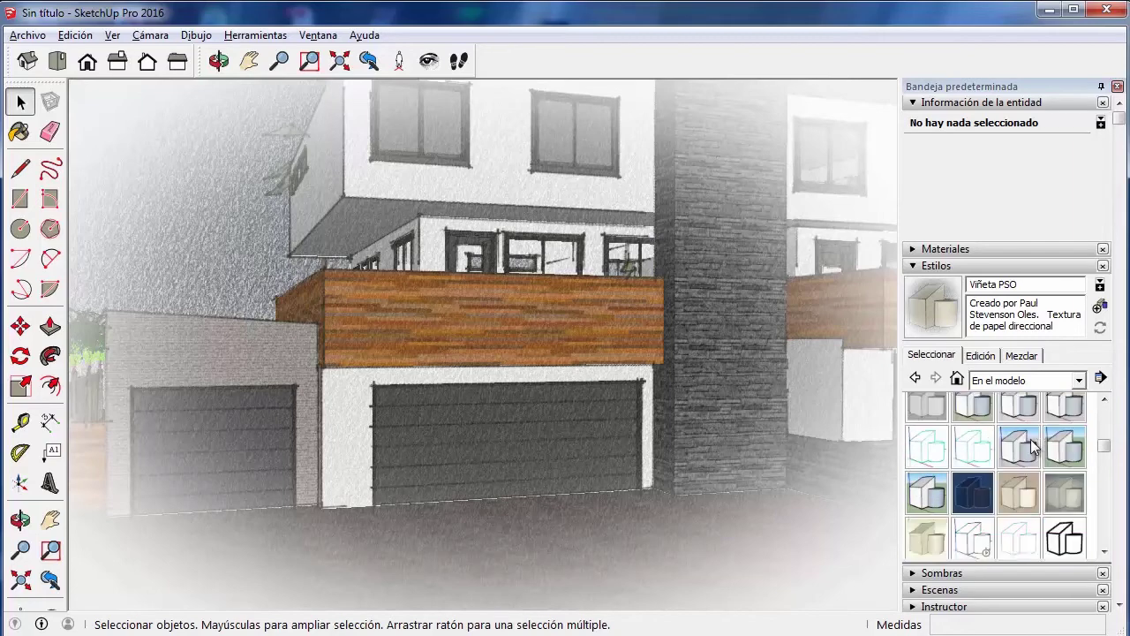
click(1060, 448)
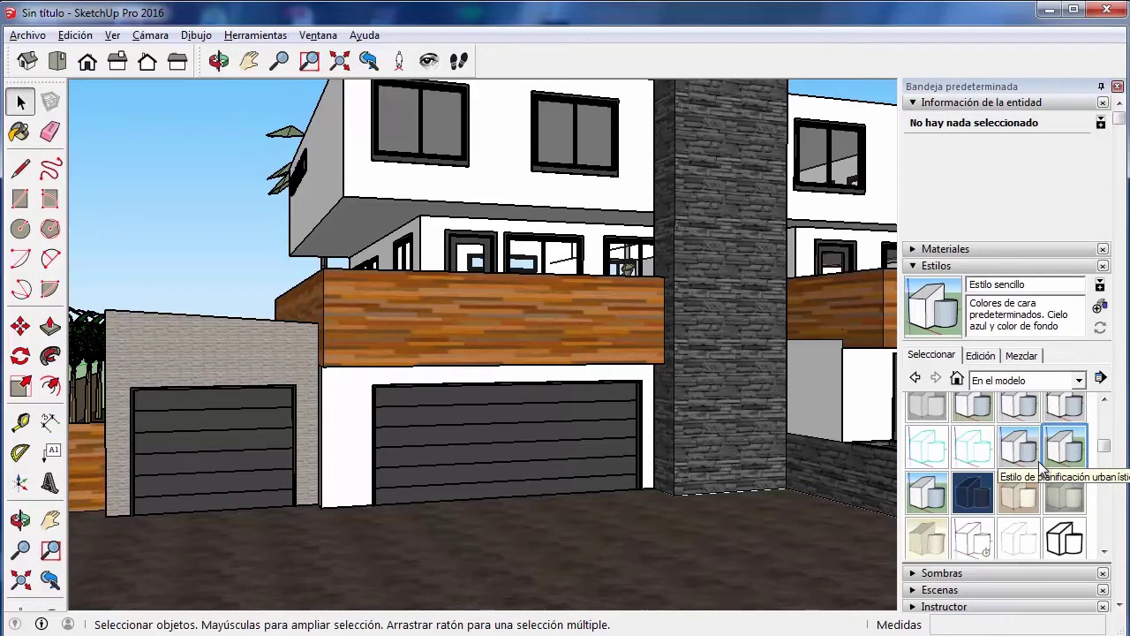
Preview the Línea oculta and Lápiz en papel cebolla styles, then revert to Estilo sencillo.
scroll(1042, 468, down, 1)
click(973, 431)
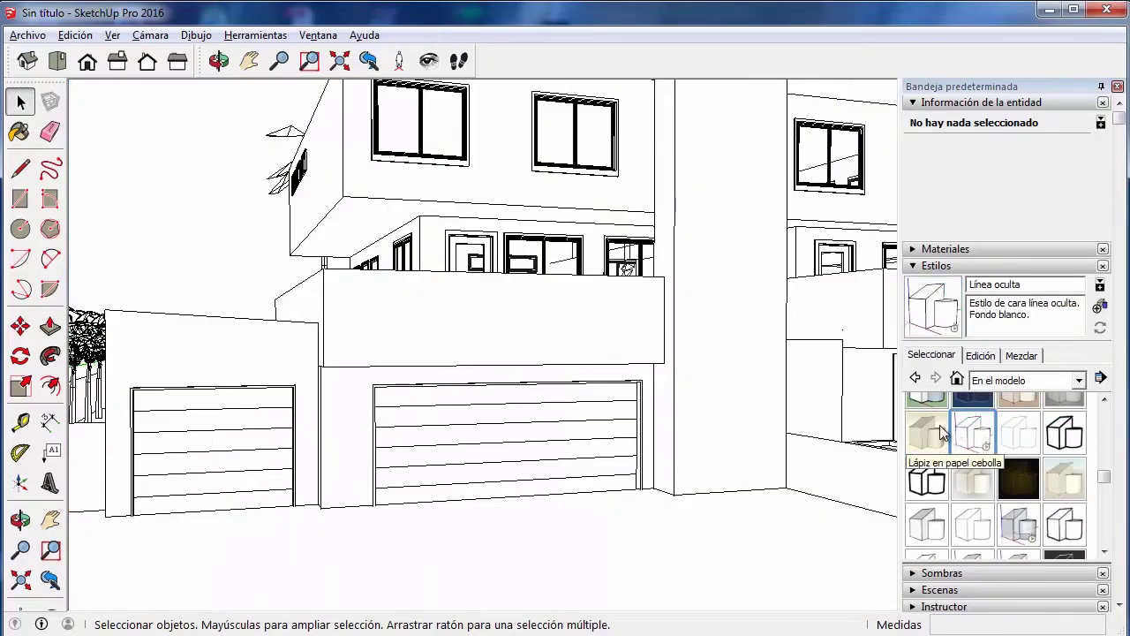
click(943, 433)
scroll(1060, 446, up, 2)
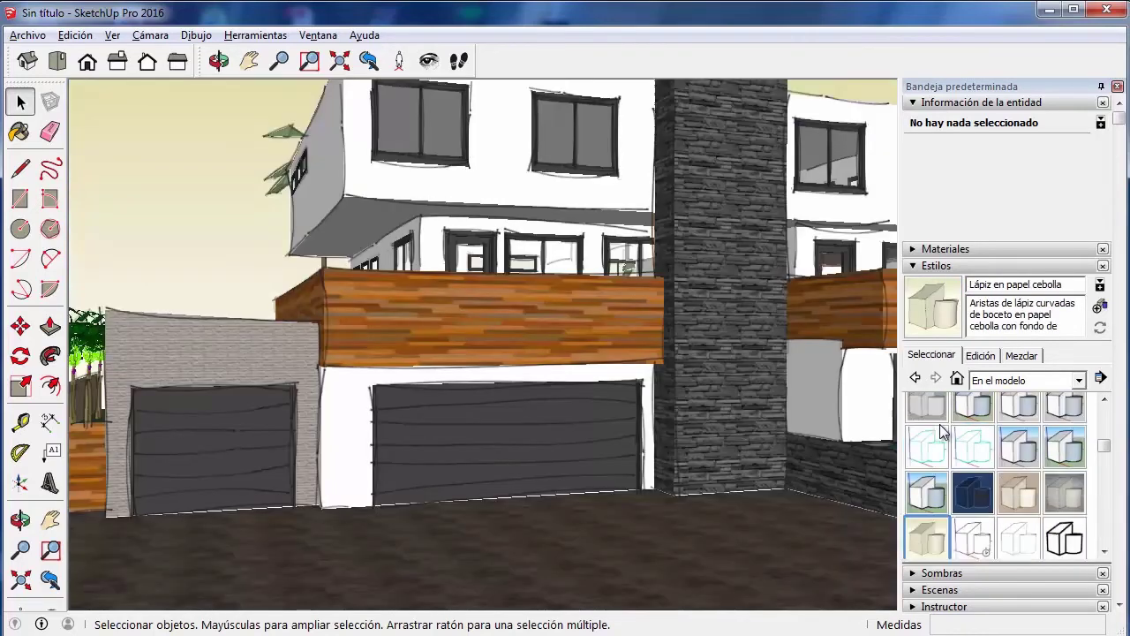
click(1069, 447)
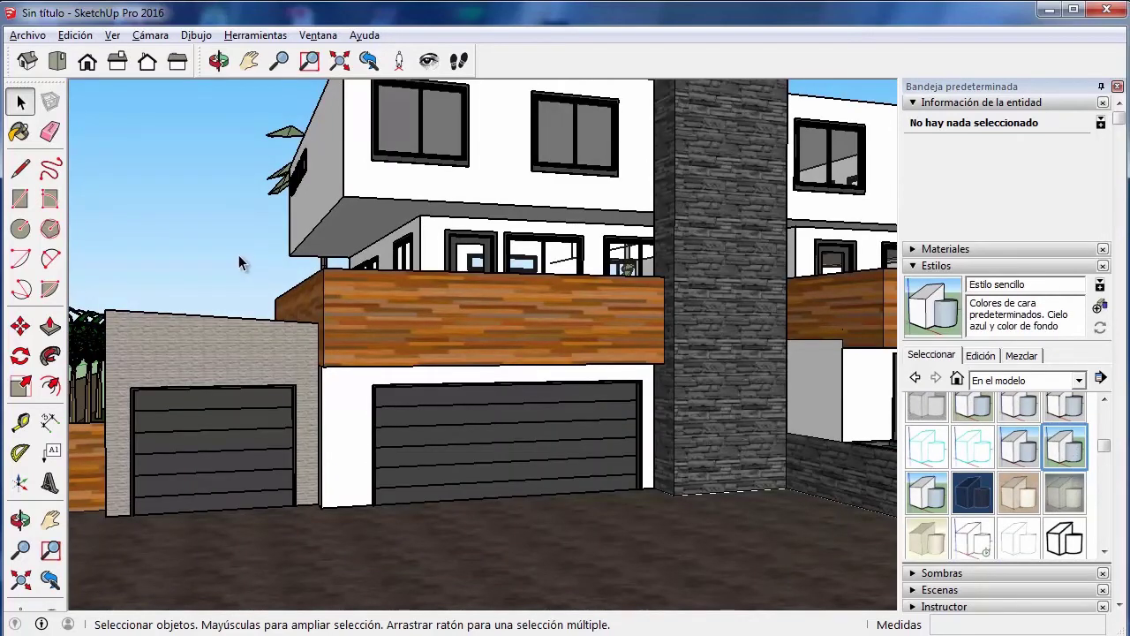